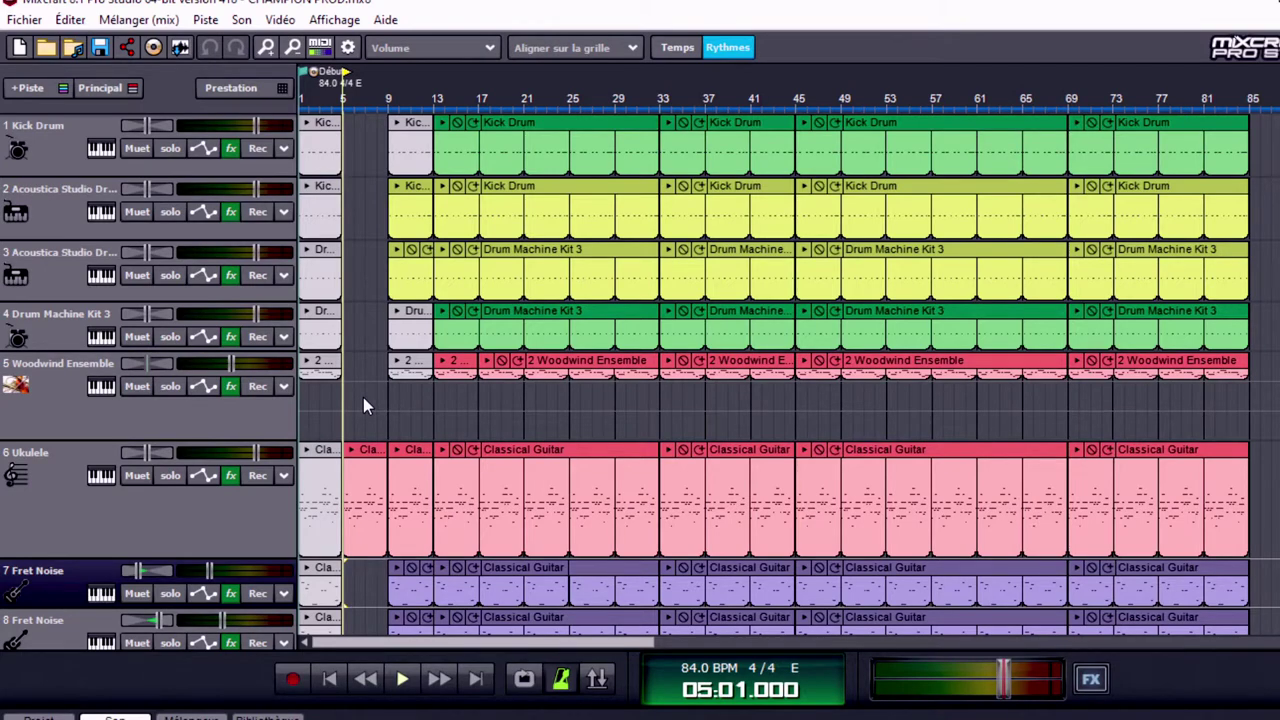
Step: Check the effects lists of the Drum Machine Kit 3 and Woodwind Ensemble tracks, closing each list when finished
scroll(363, 397, up, 2)
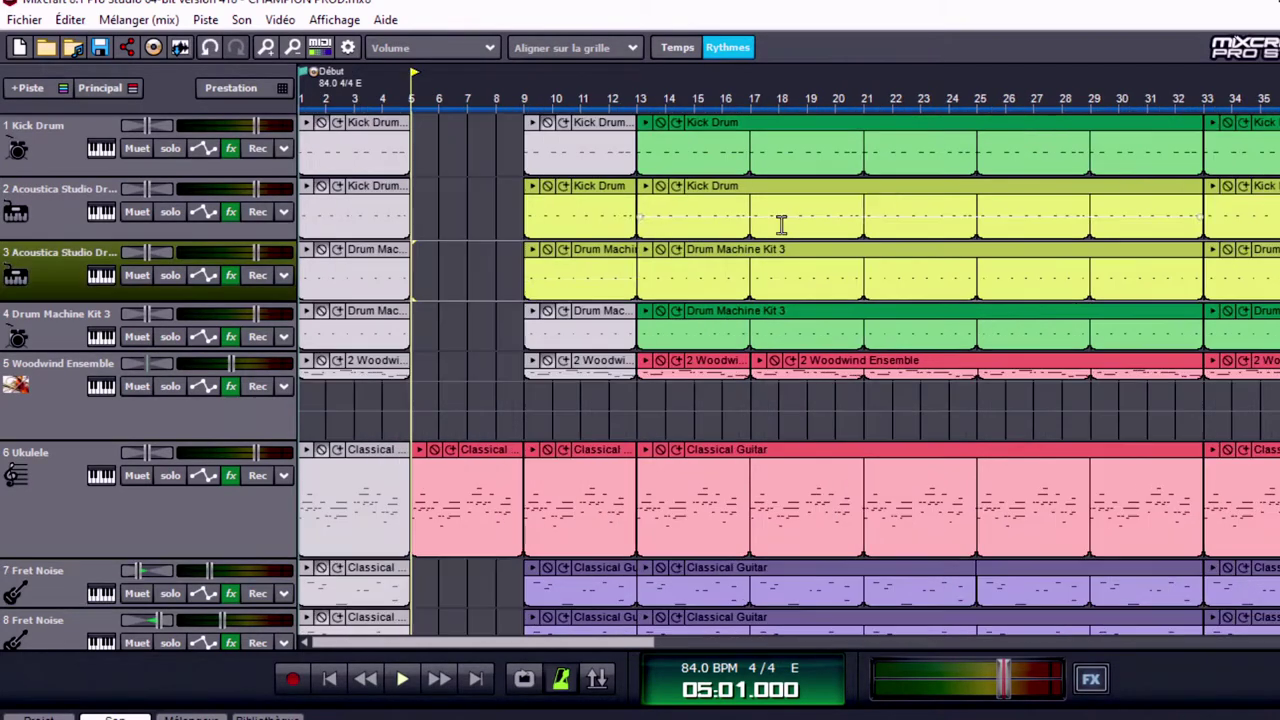
click(231, 337)
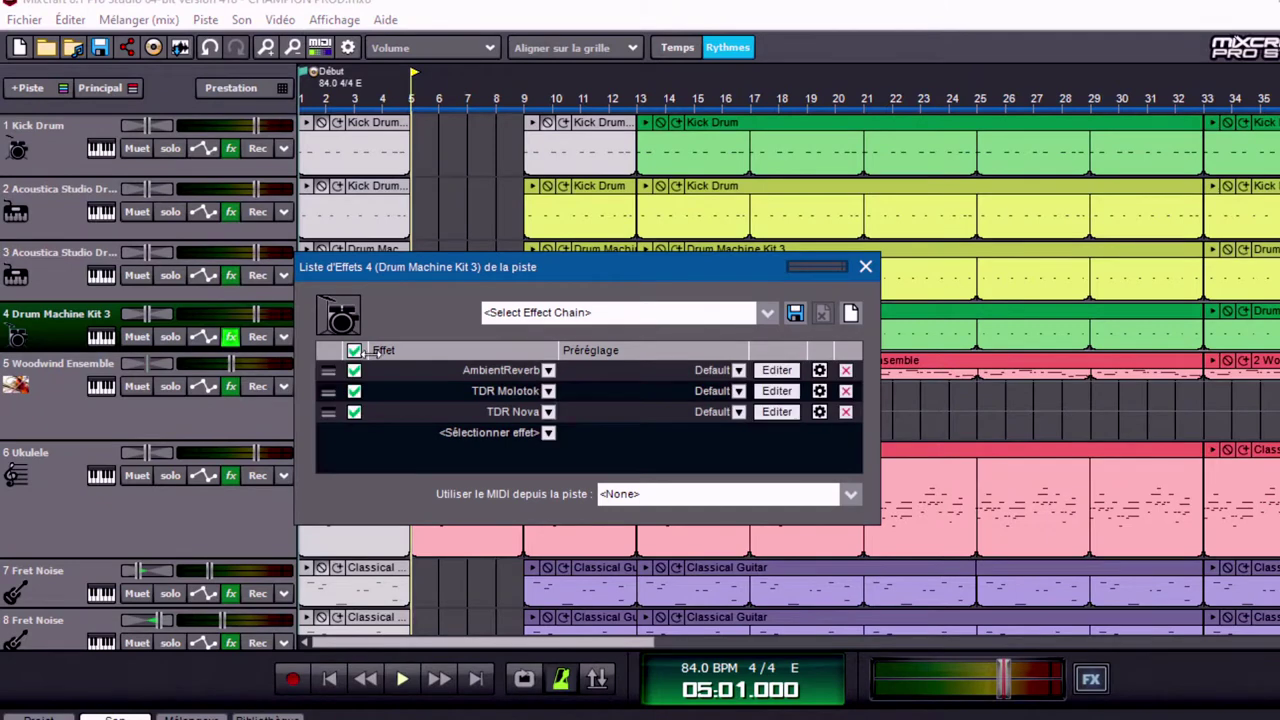
click(865, 267)
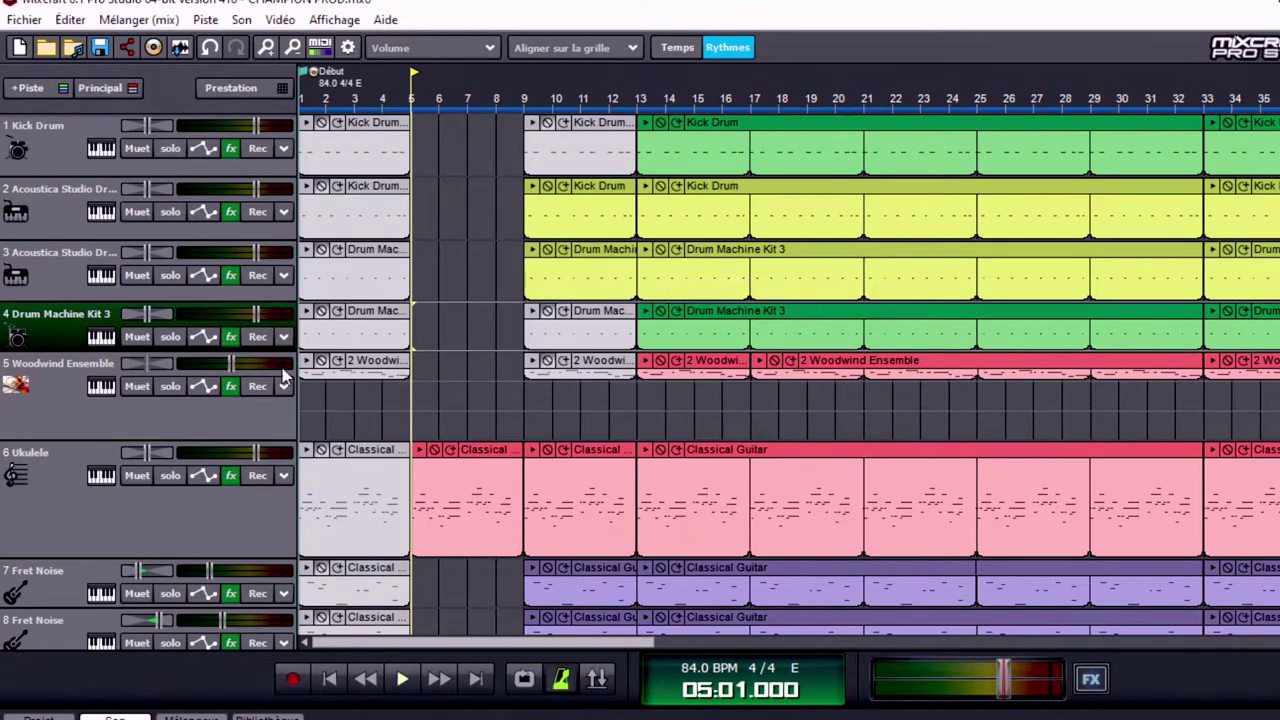
click(235, 384)
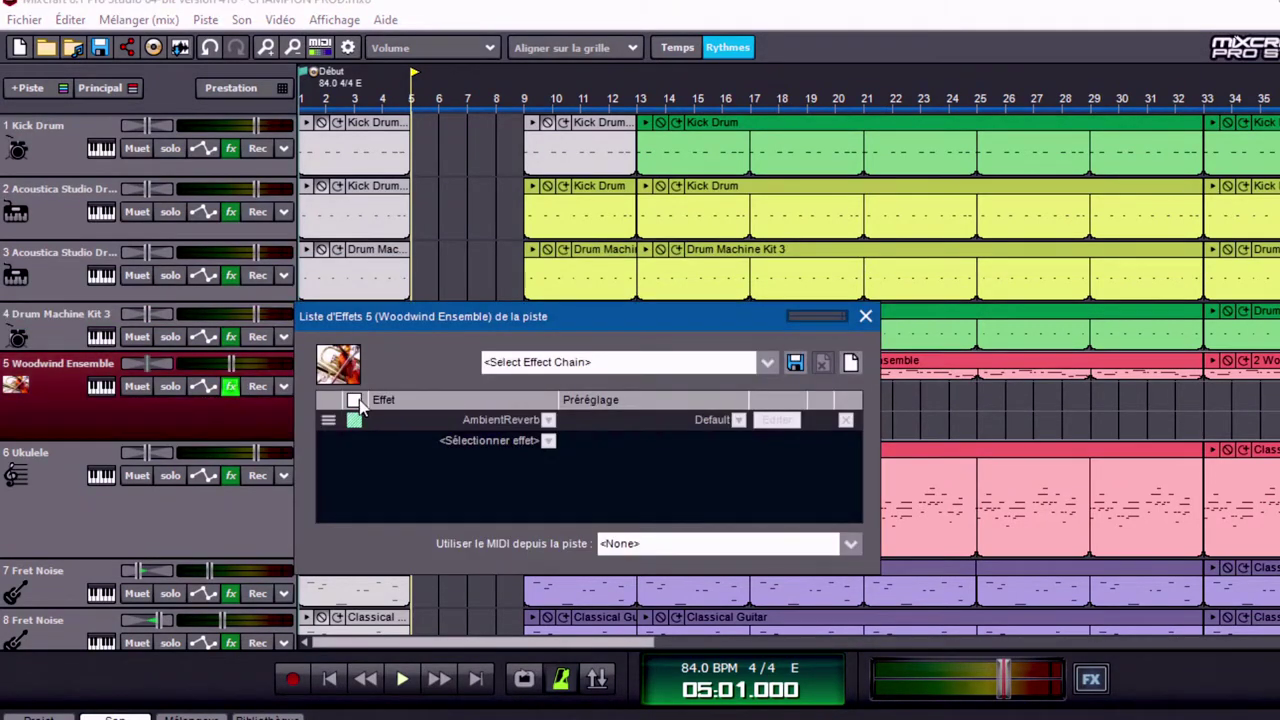
click(866, 316)
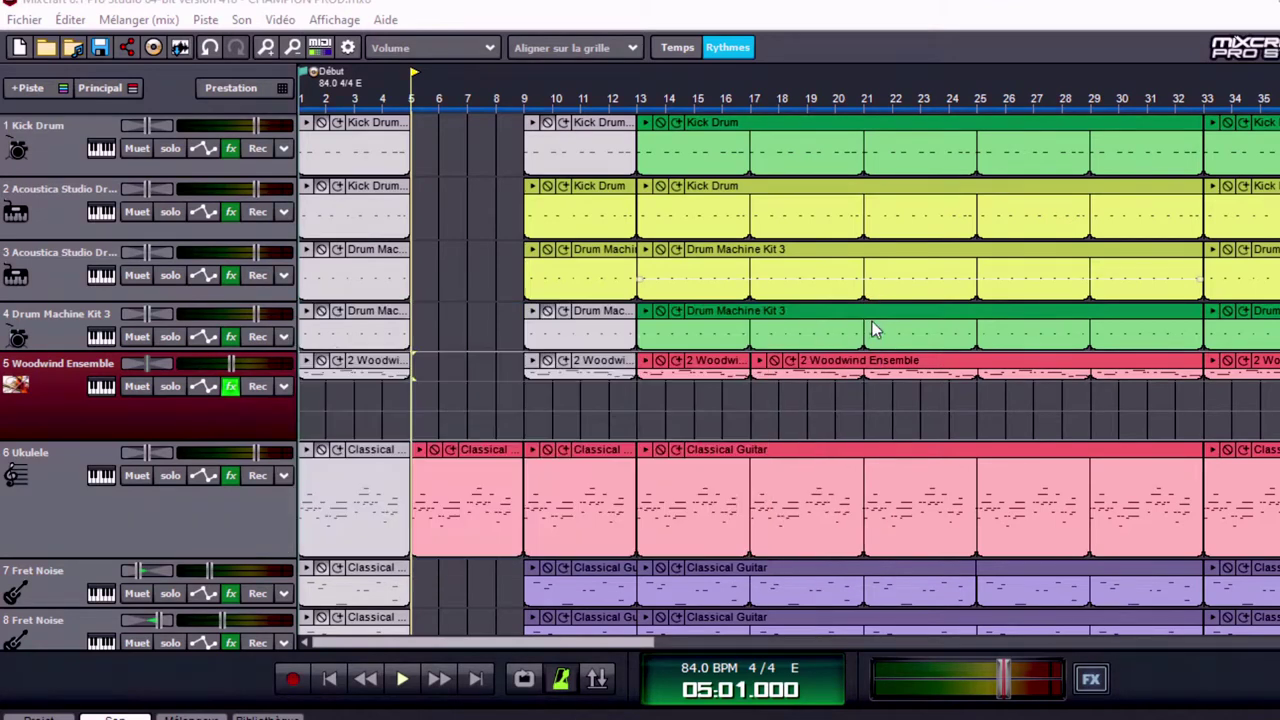
Step: Review the Ukulele track's AmbientReverb, DC1A3 and TDR Nova effects, leaving all of them enabled
click(234, 469)
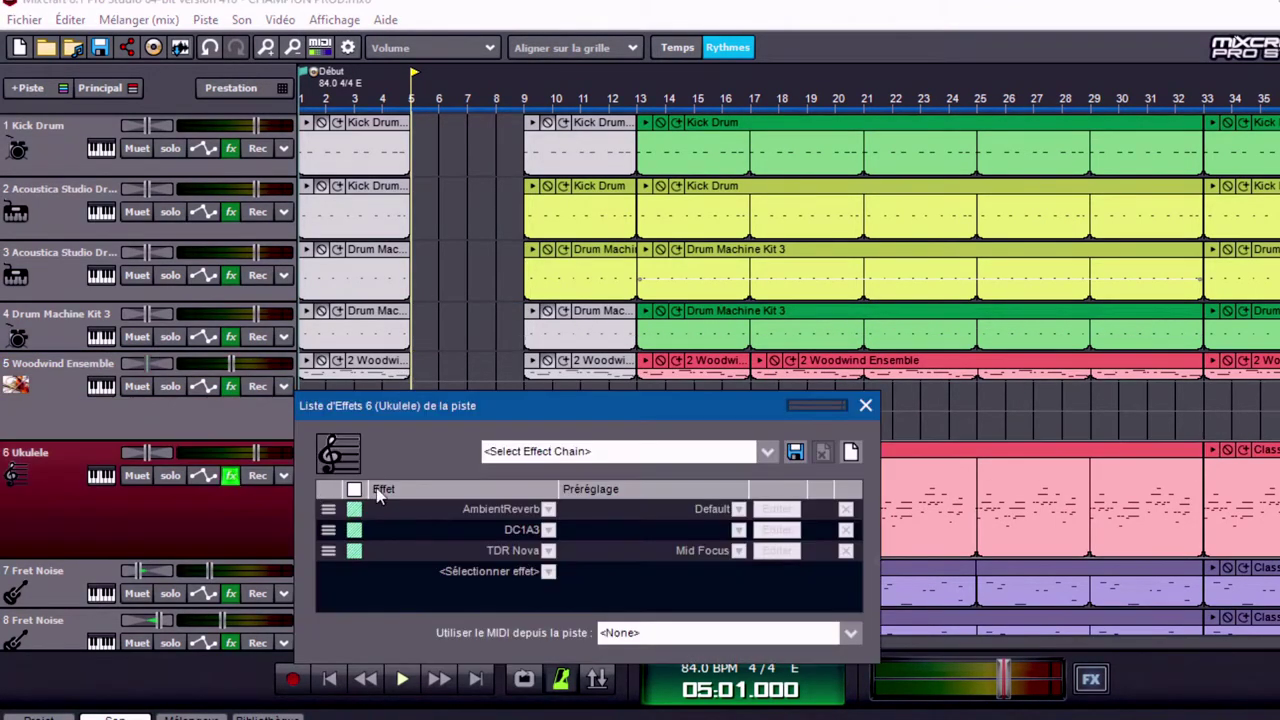
click(866, 406)
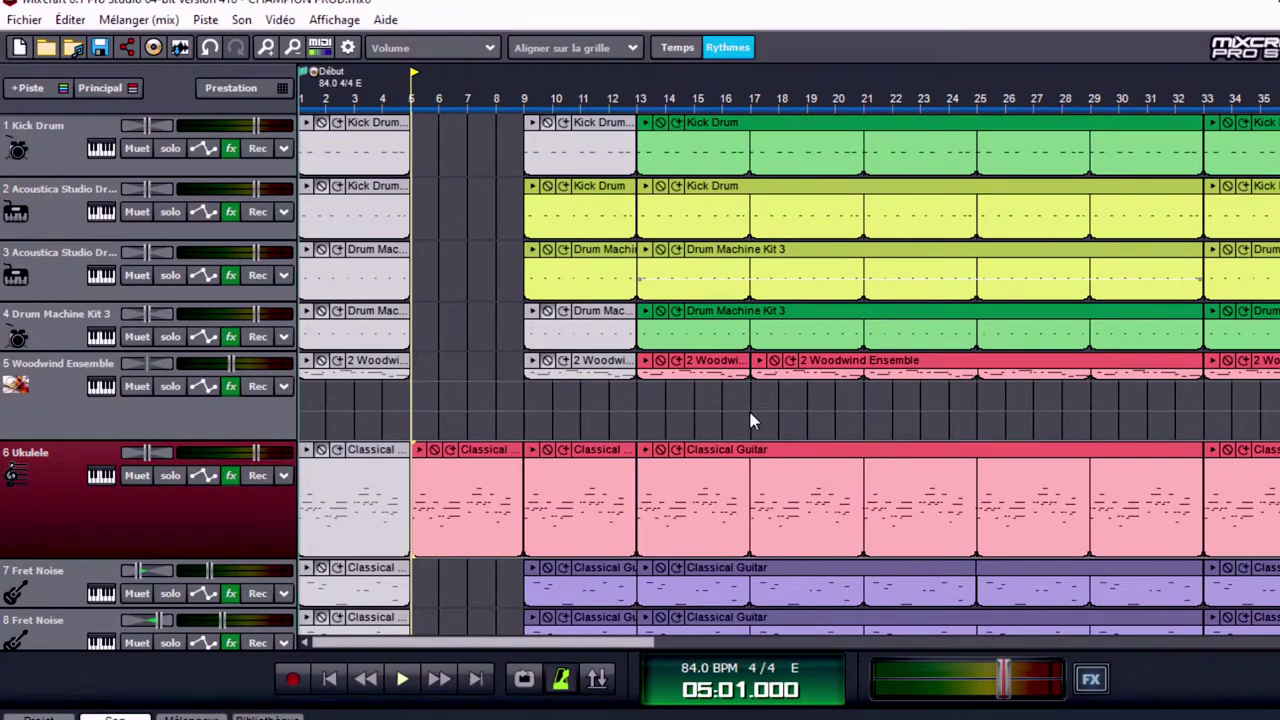
click(235, 480)
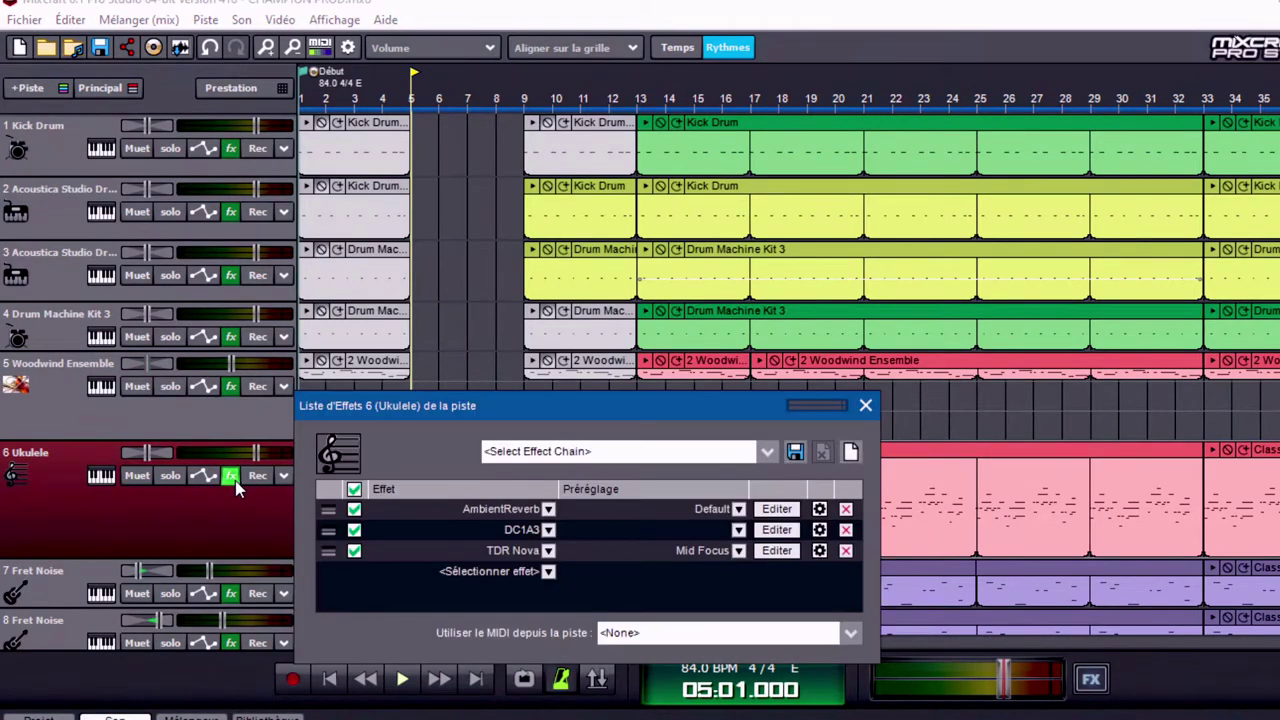
click(866, 408)
Step: Inspect the effects list of track 7 Fret Noise and switch its whole effect chain back on
scroll(335, 472, down, 2)
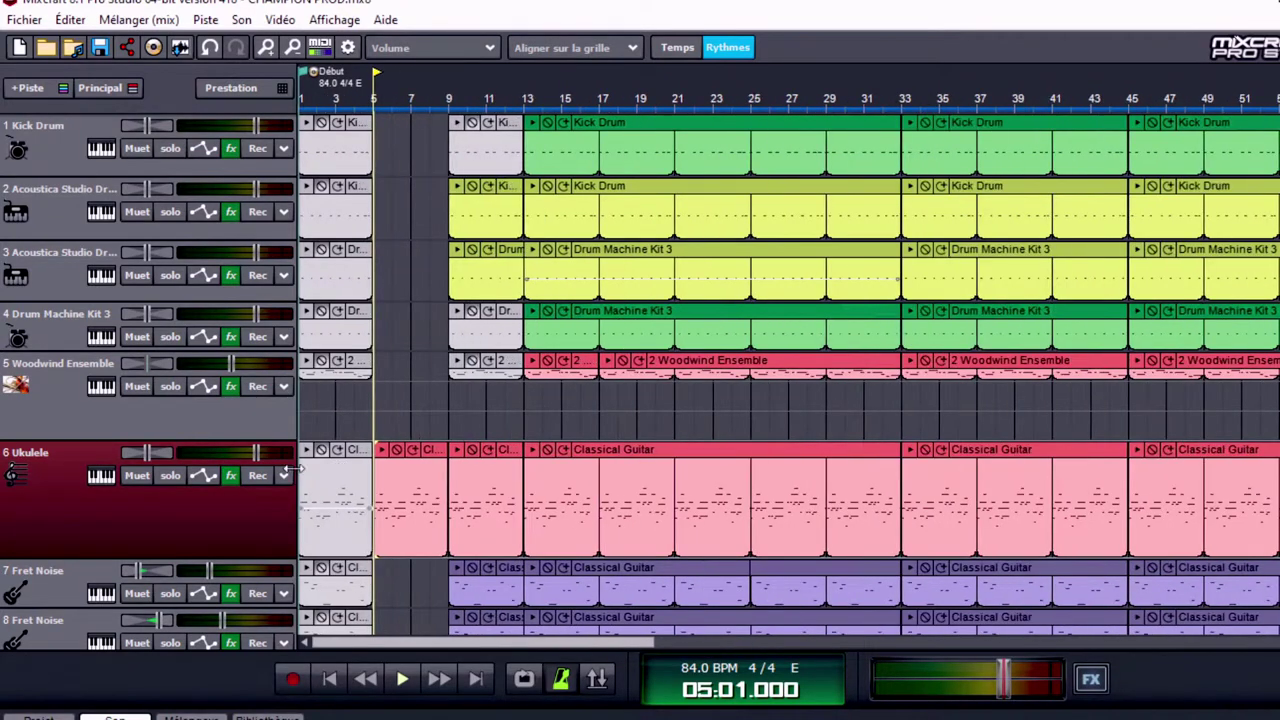
scroll(240, 466, down, 5)
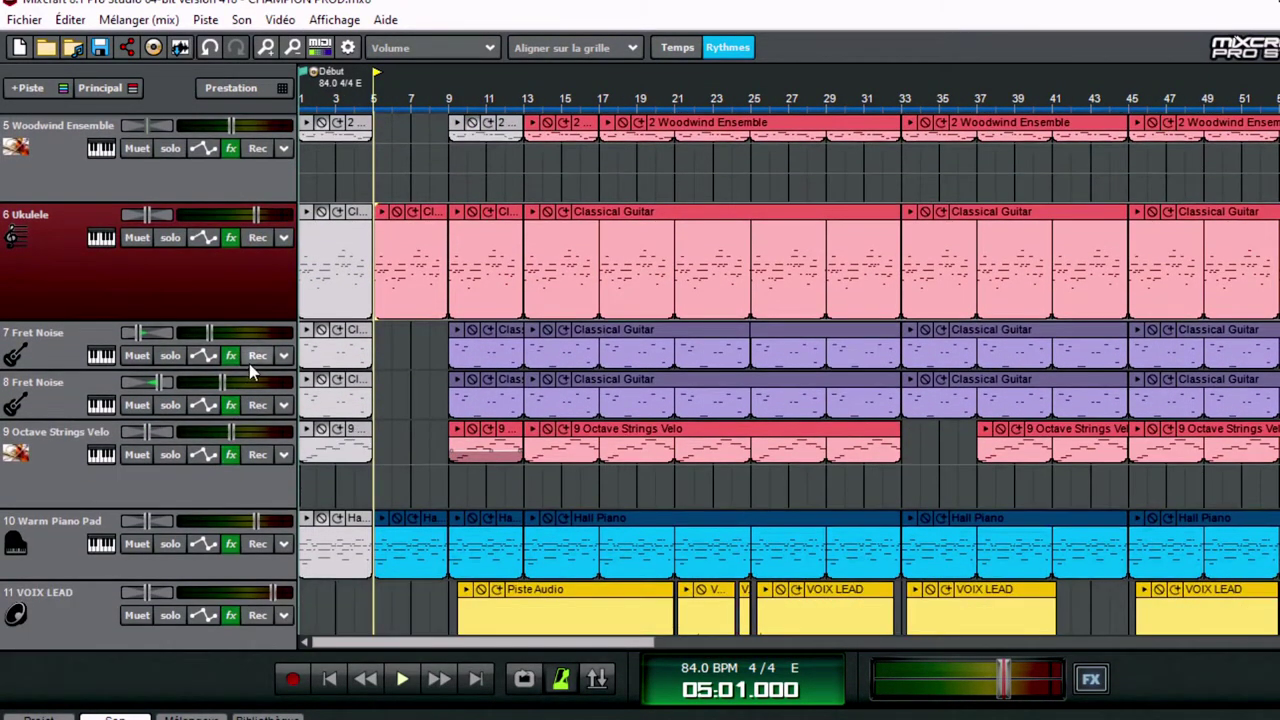
click(231, 356)
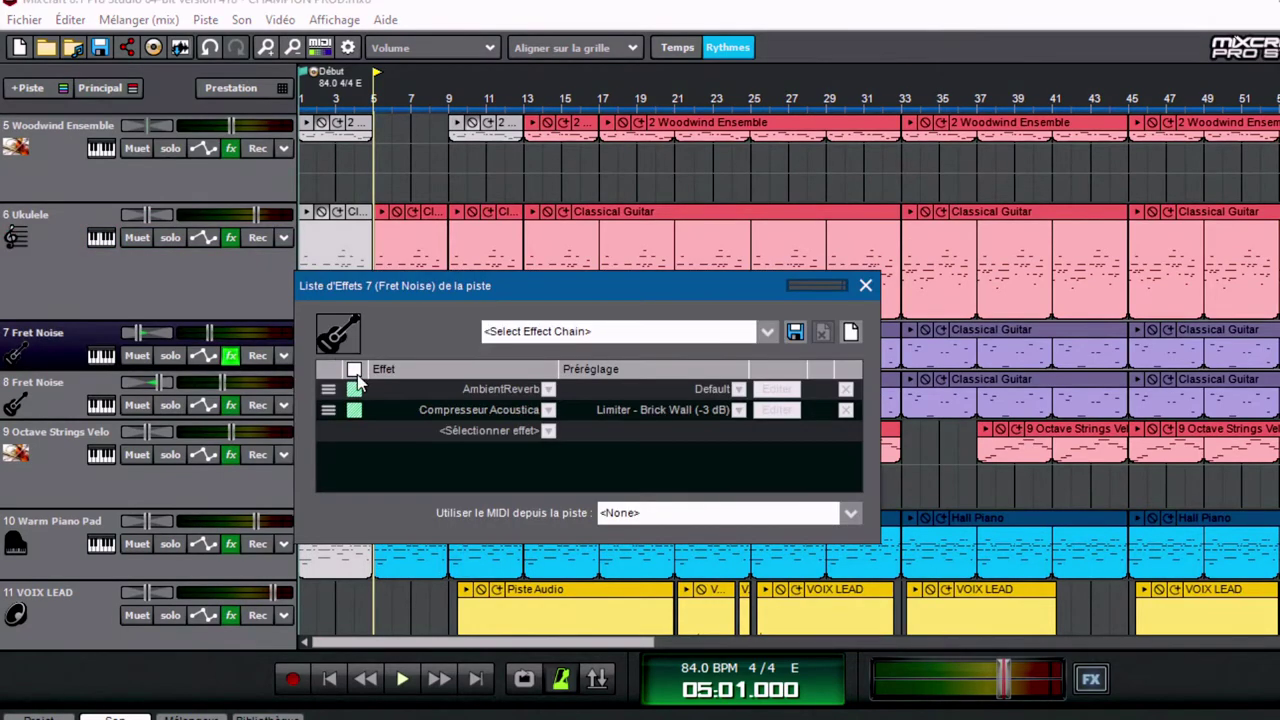
click(356, 373)
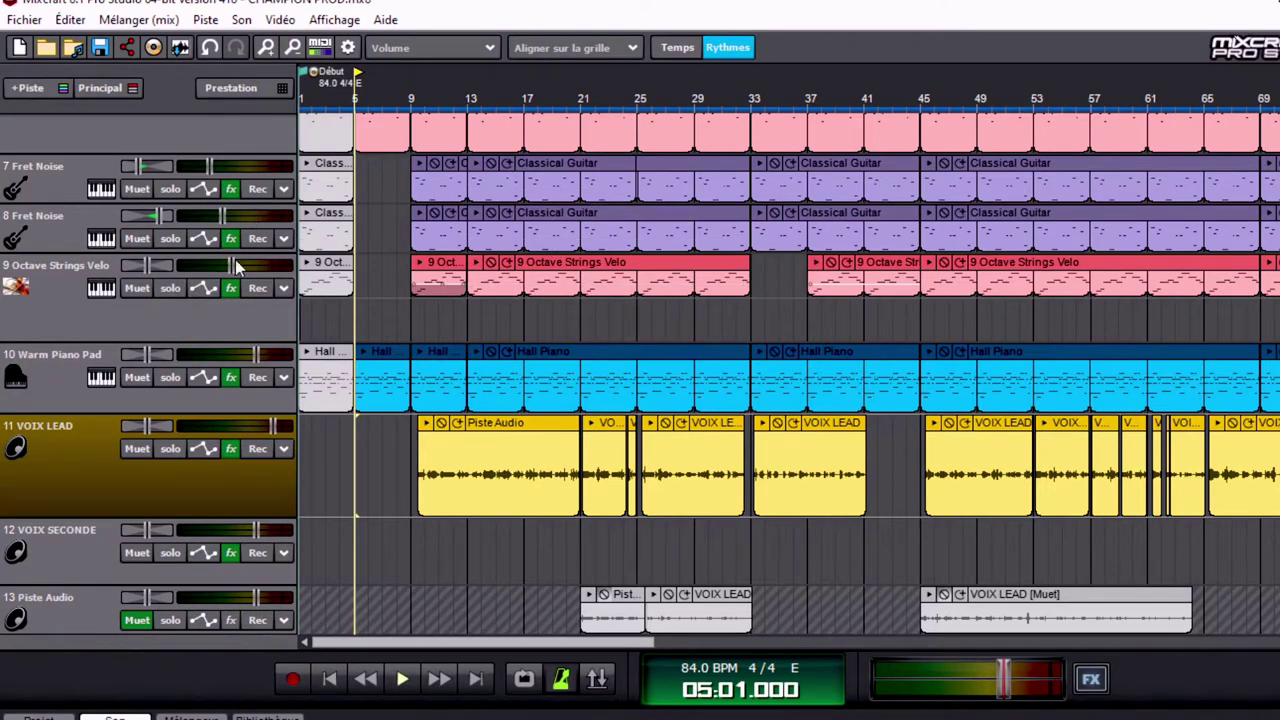
Step: Preview the first unmuted Kick Drum clips on track 1 Kick Drum and on track 2
scroll(175, 265, up, 8)
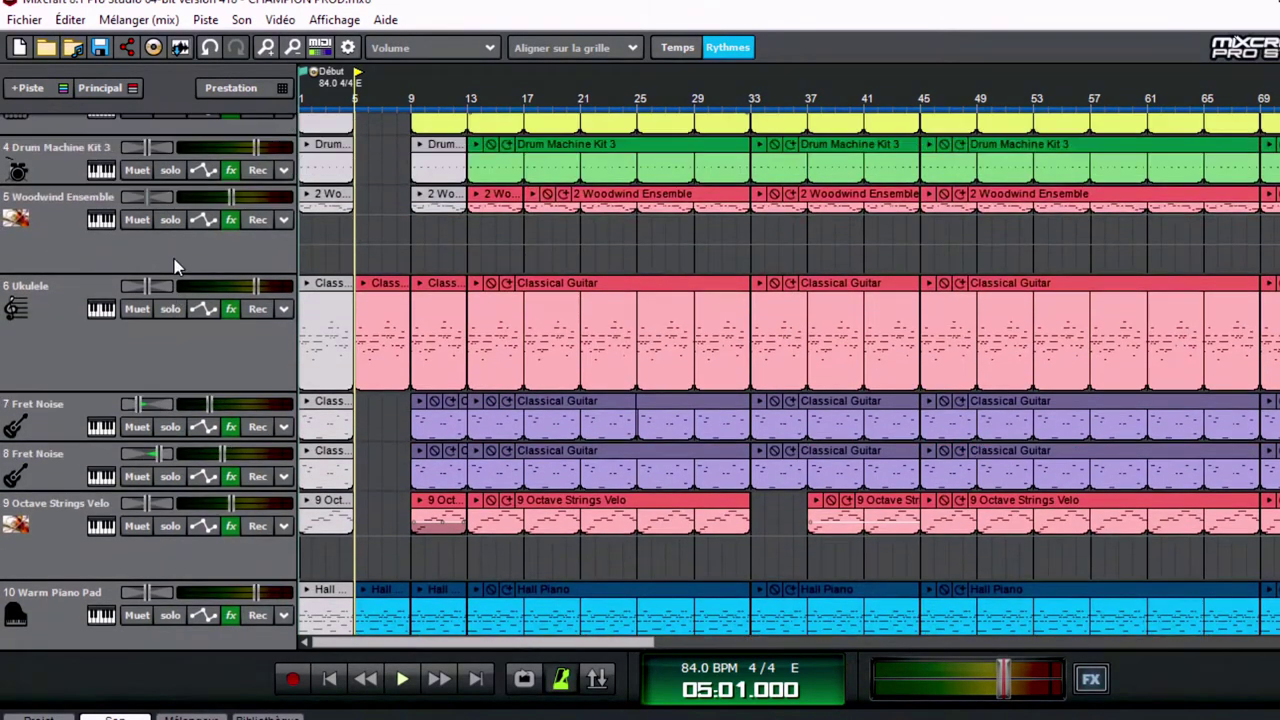
scroll(175, 265, down, 2)
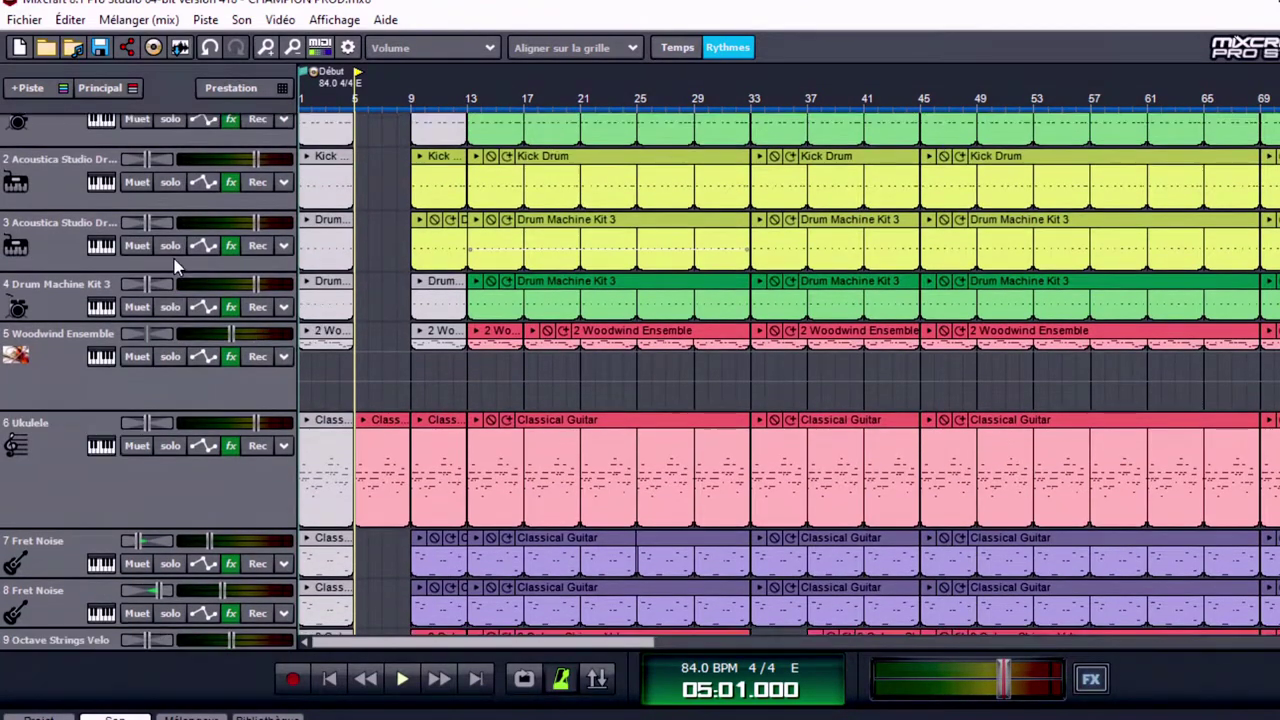
scroll(175, 265, up, 2)
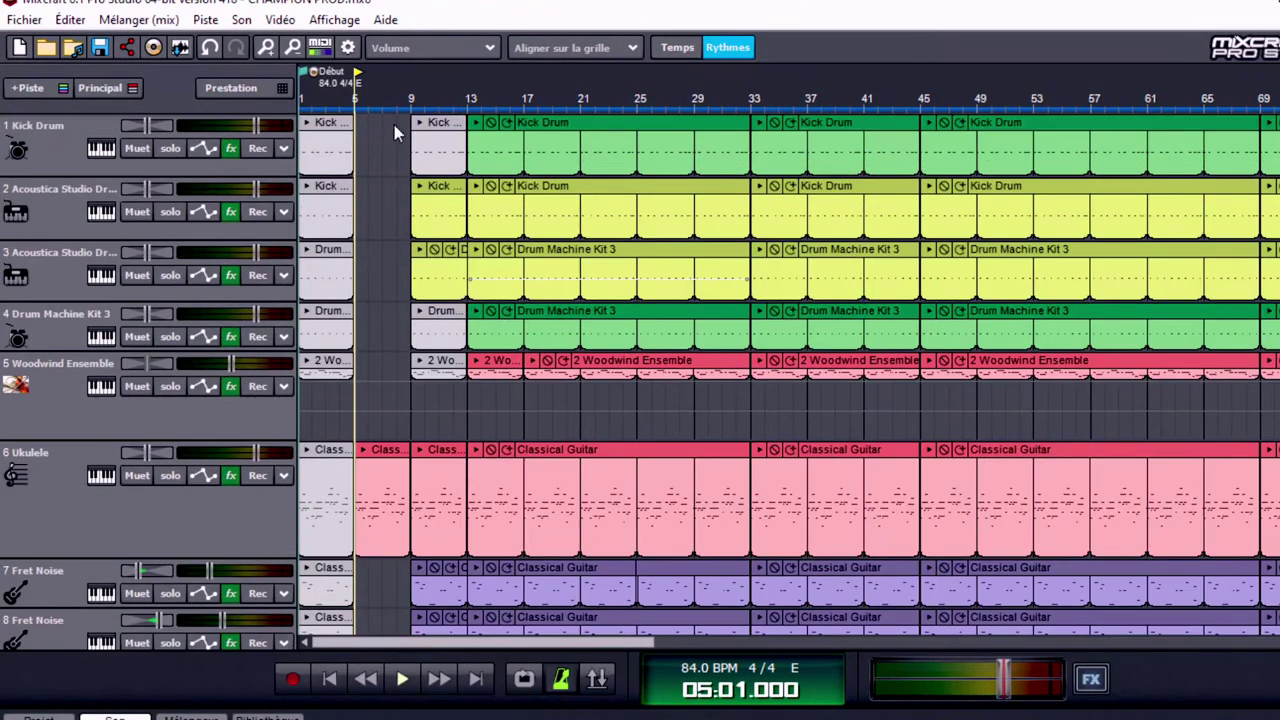
click(478, 130)
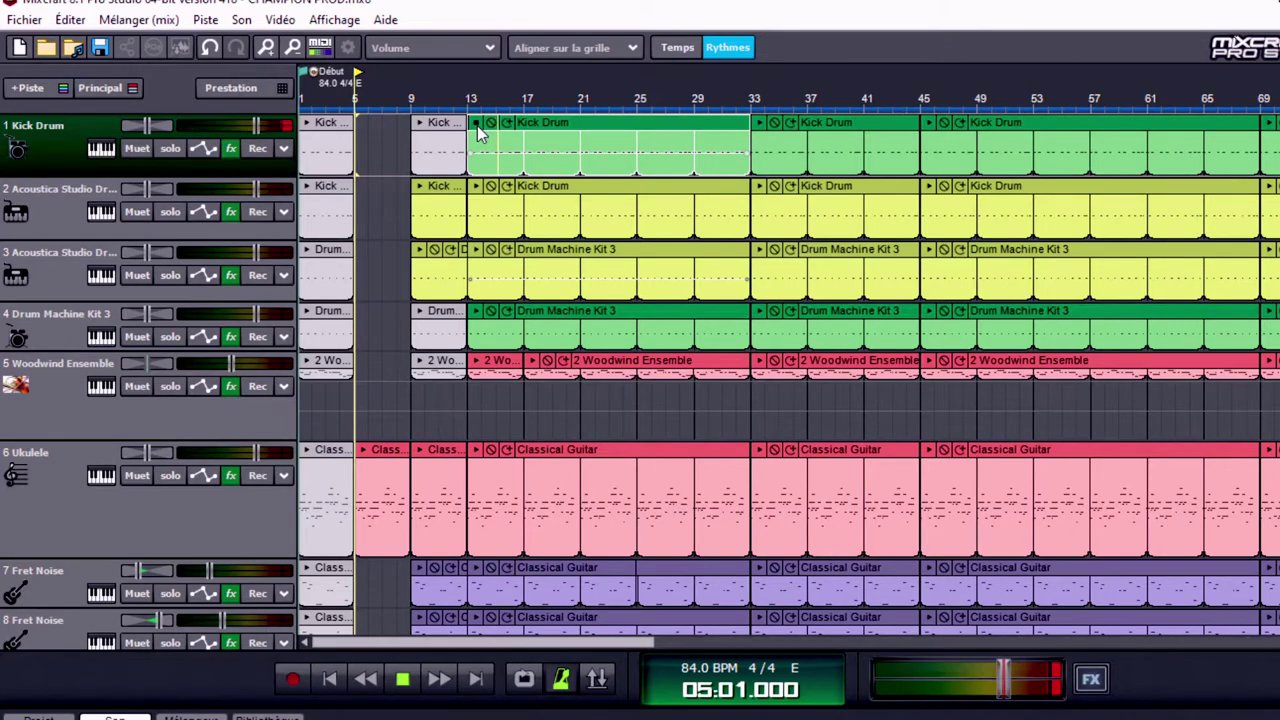
key(XF86AudioRaiseVolume)
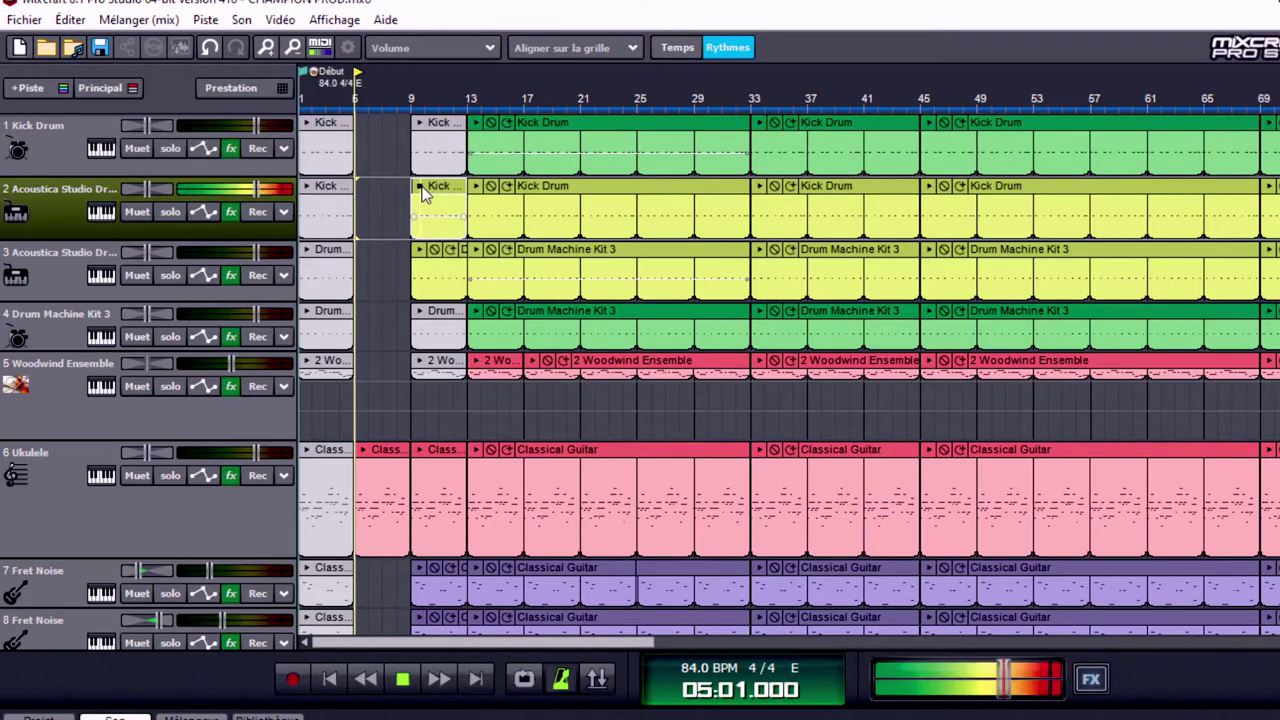
Step: Preview the first unmuted Drum Machine Kit 3 clips on tracks 3 and 4
click(420, 254)
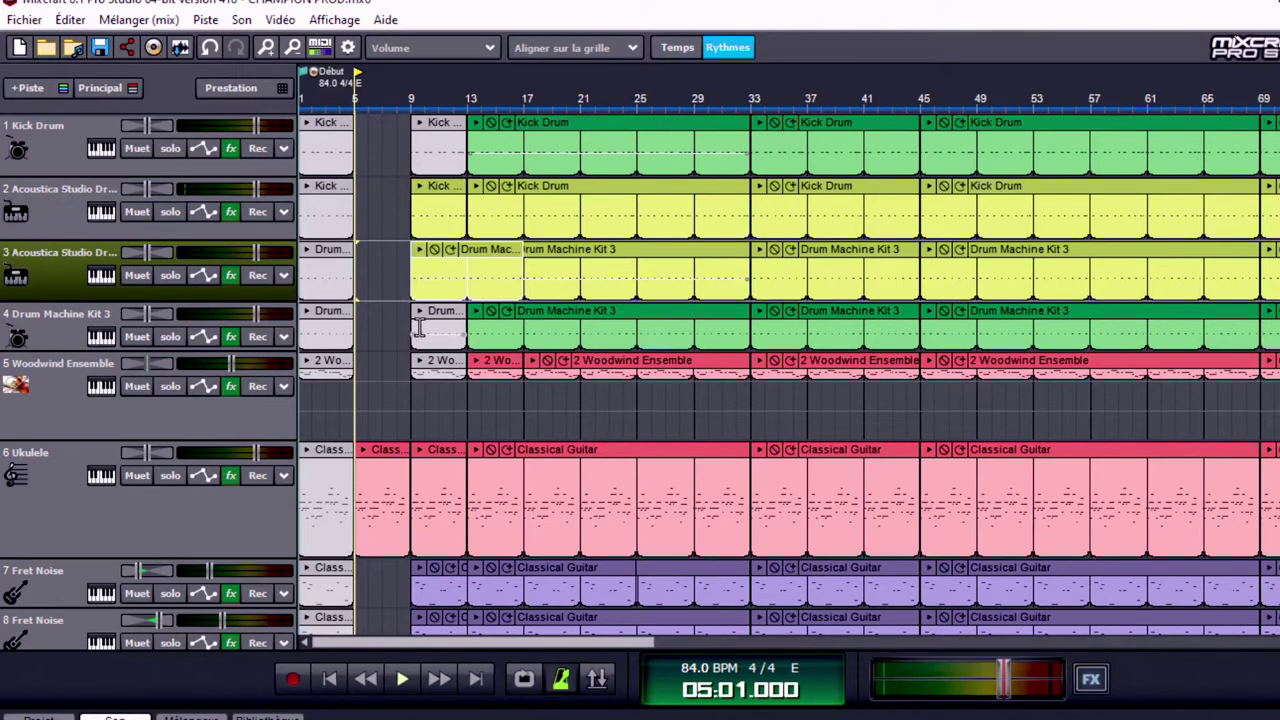
click(420, 252)
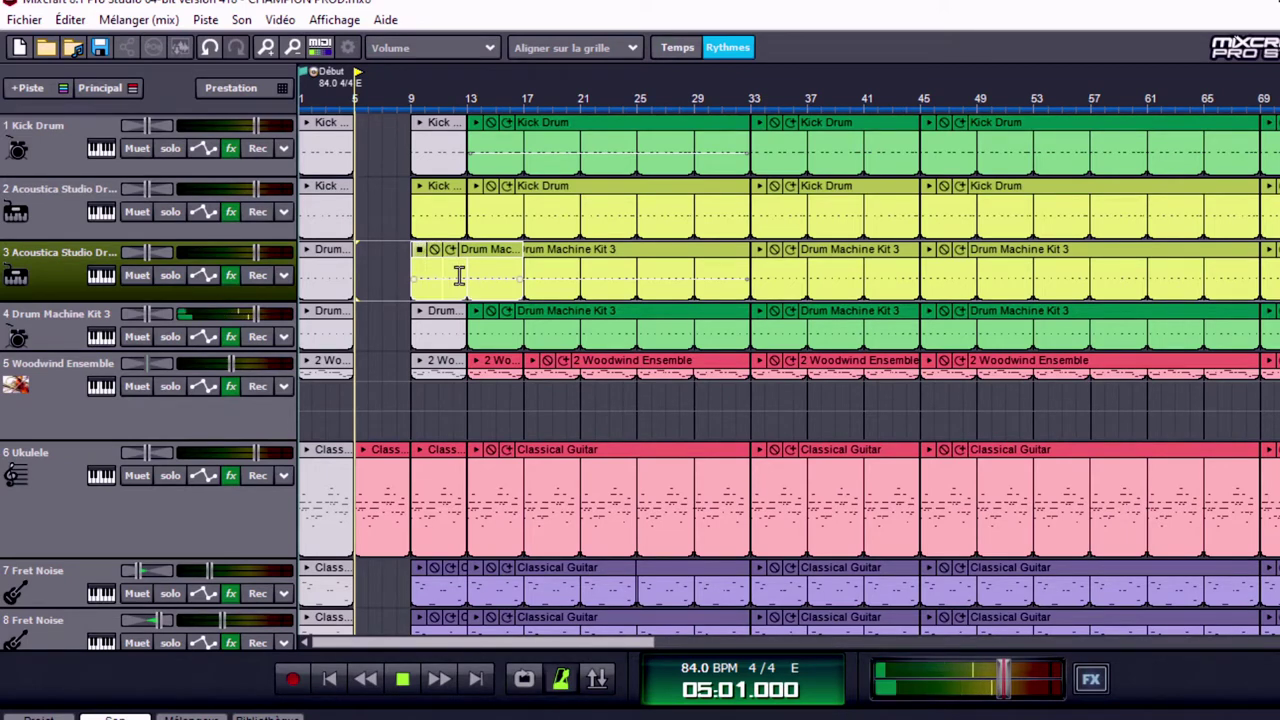
click(476, 325)
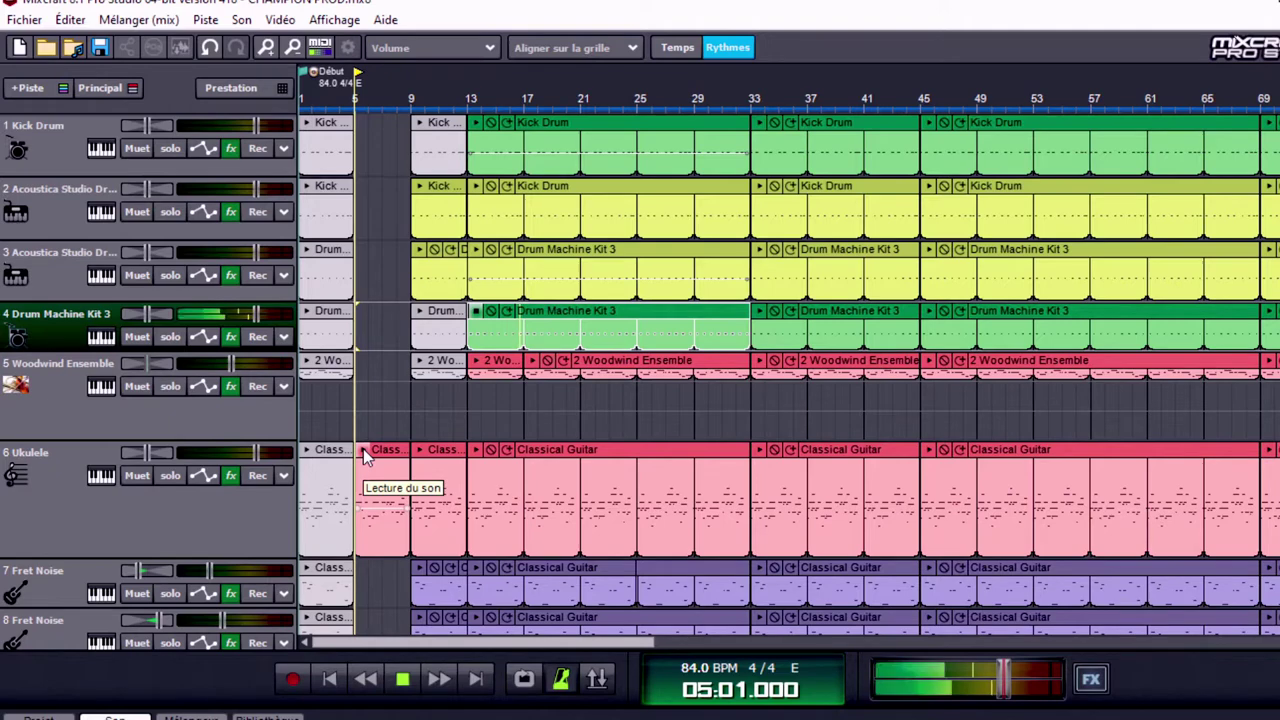
Step: Preview the Classical Guitar clip at bar 5 on the Ukulele track
click(363, 450)
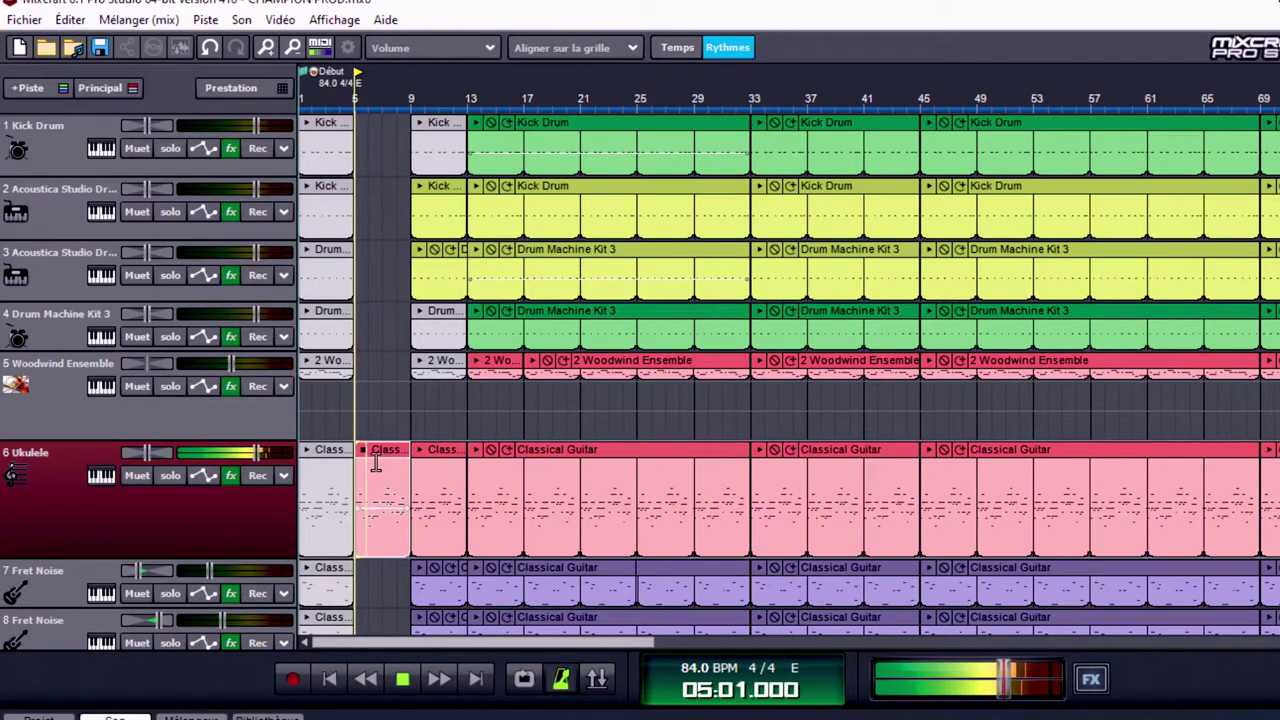
scroll(438, 468, up, 4)
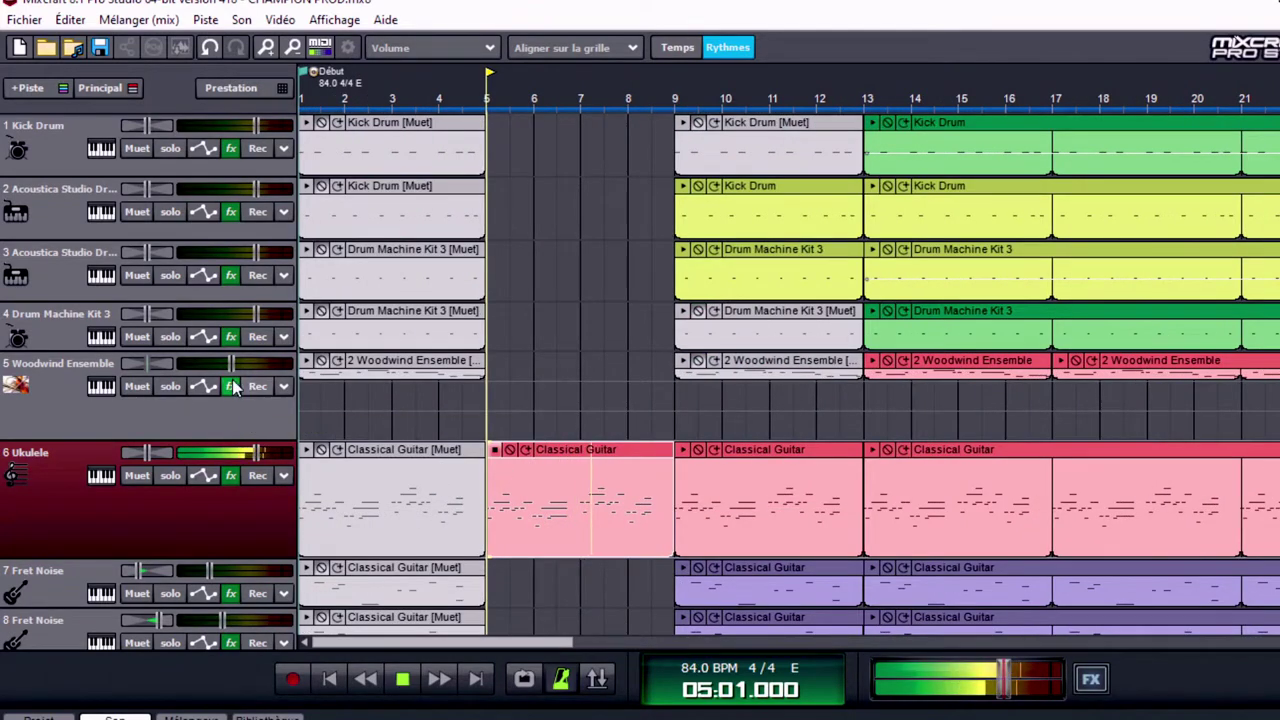
scroll(215, 401, down, 3)
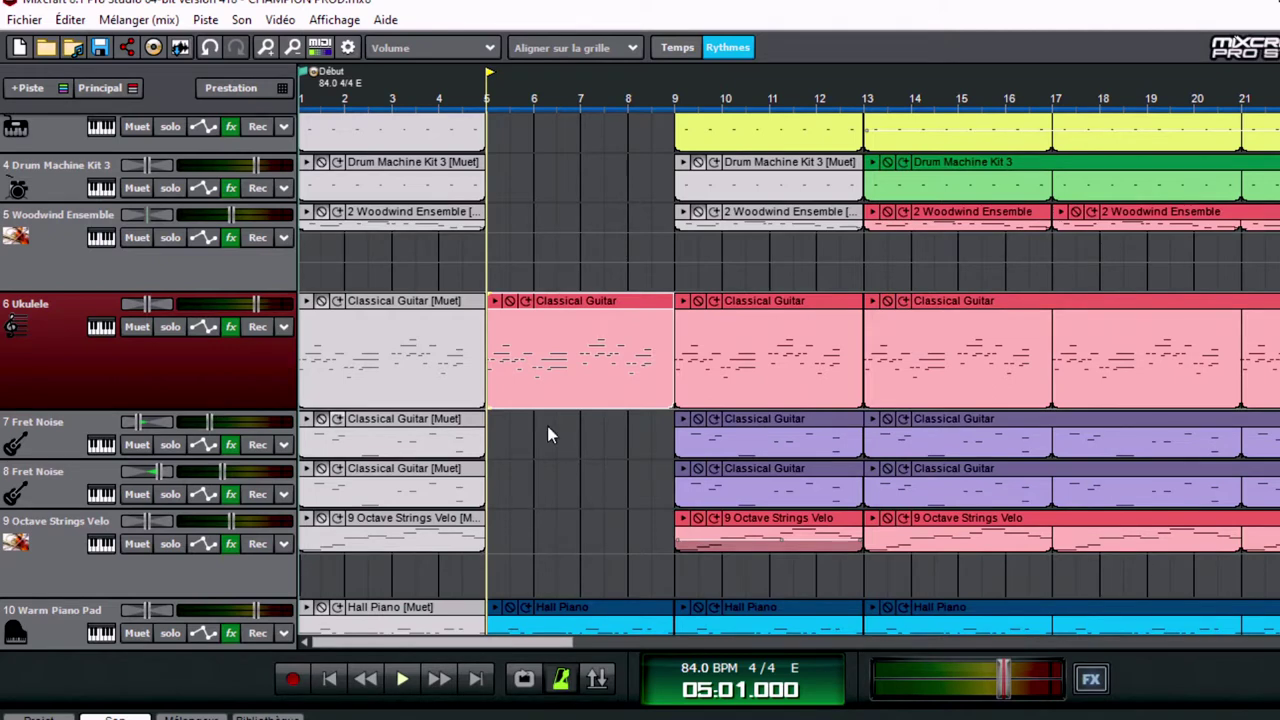
Step: Preview the clips starting at bar 9 on track 7 Fret Noise and on the Octave Strings Velo track
click(684, 420)
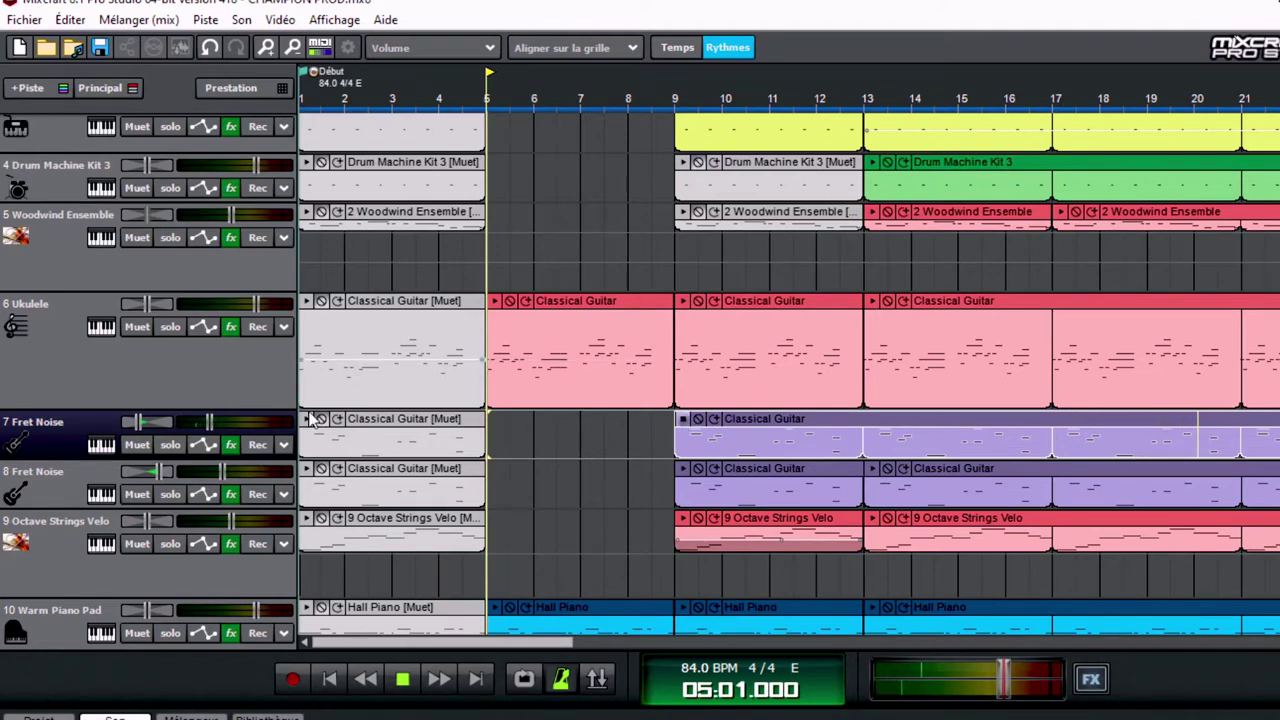
scroll(213, 420, down, 2)
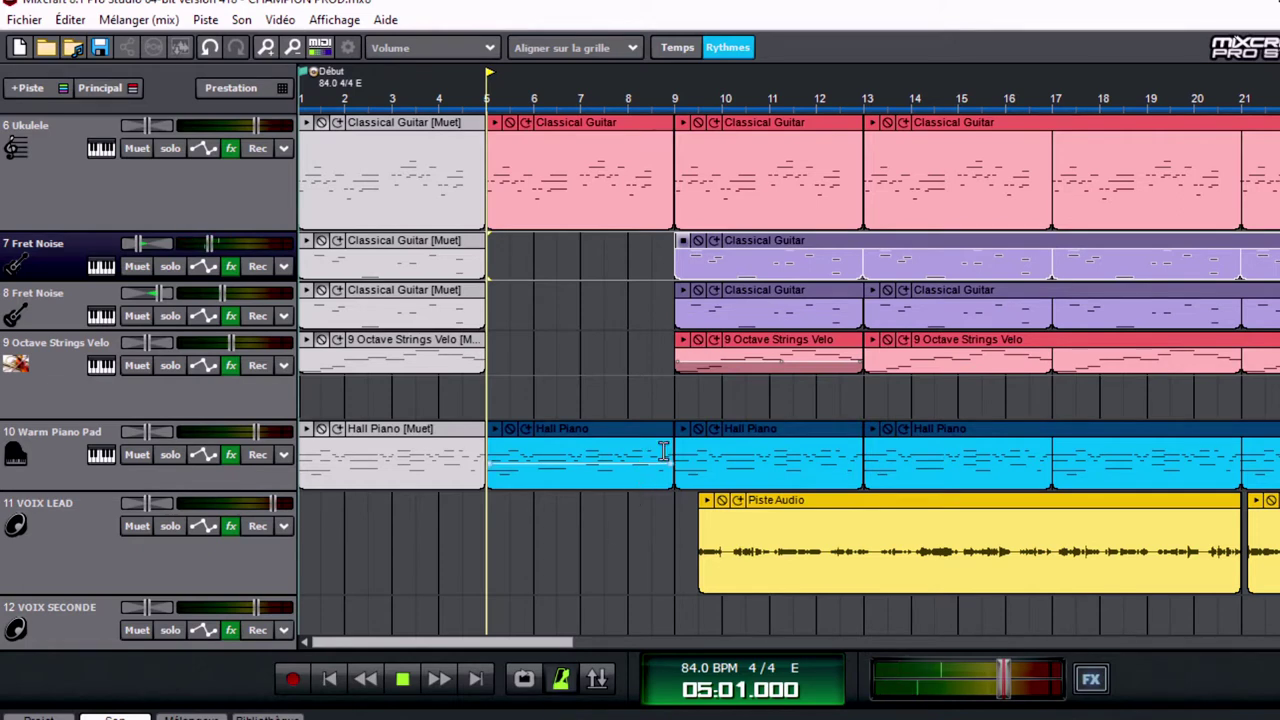
click(682, 342)
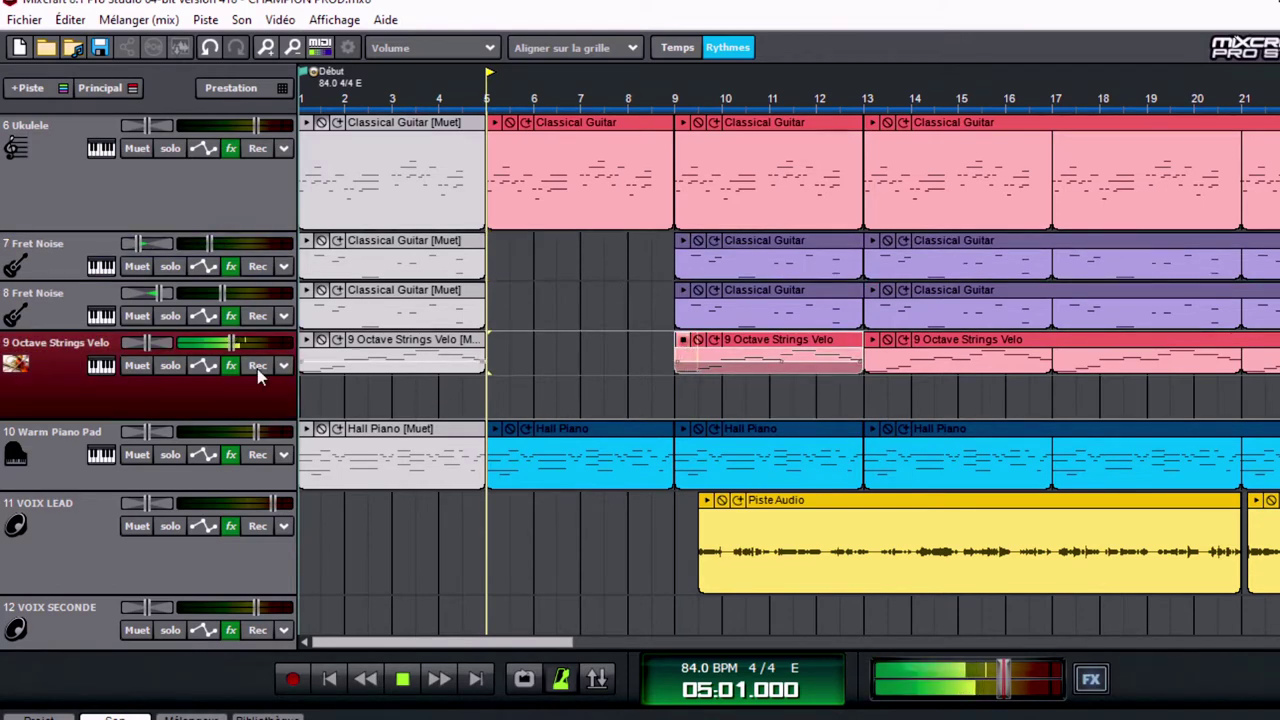
Step: Preview the Hall Piano clip at bar 5 on Warm Piano Pad and the Piste Audio clip on VOIX LEAD
scroll(197, 395, down, 2)
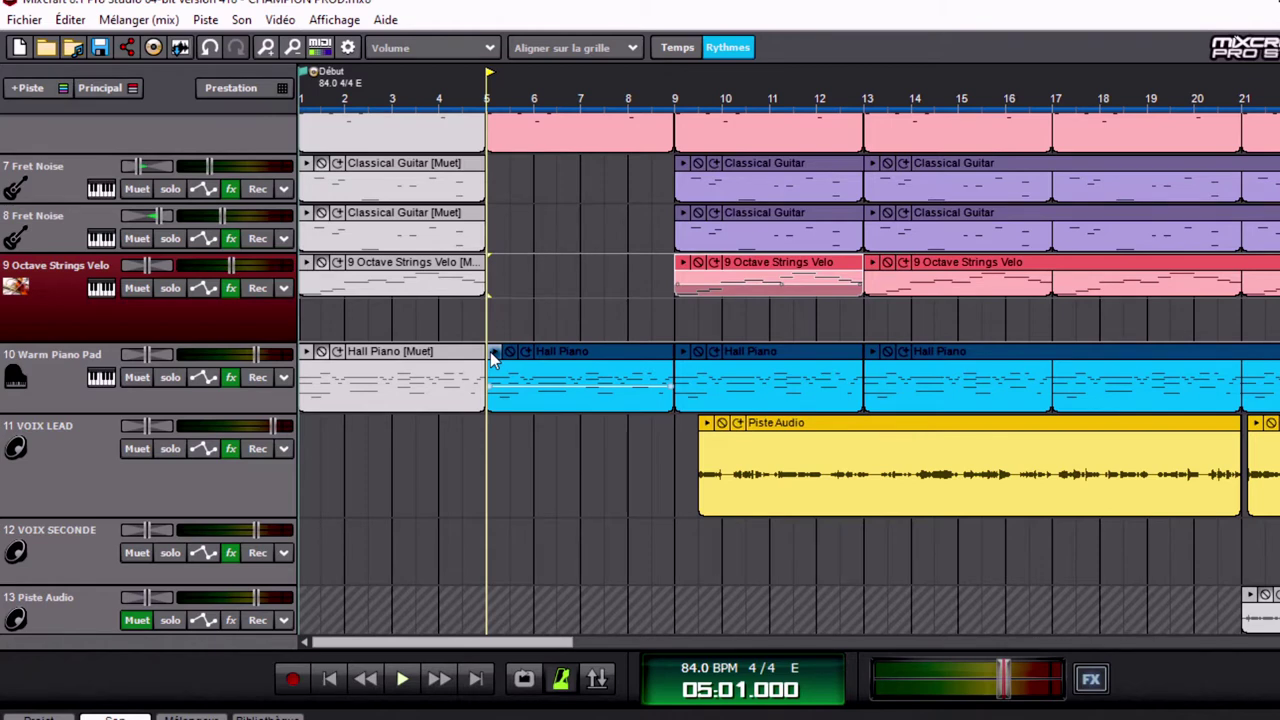
click(491, 360)
key(space)
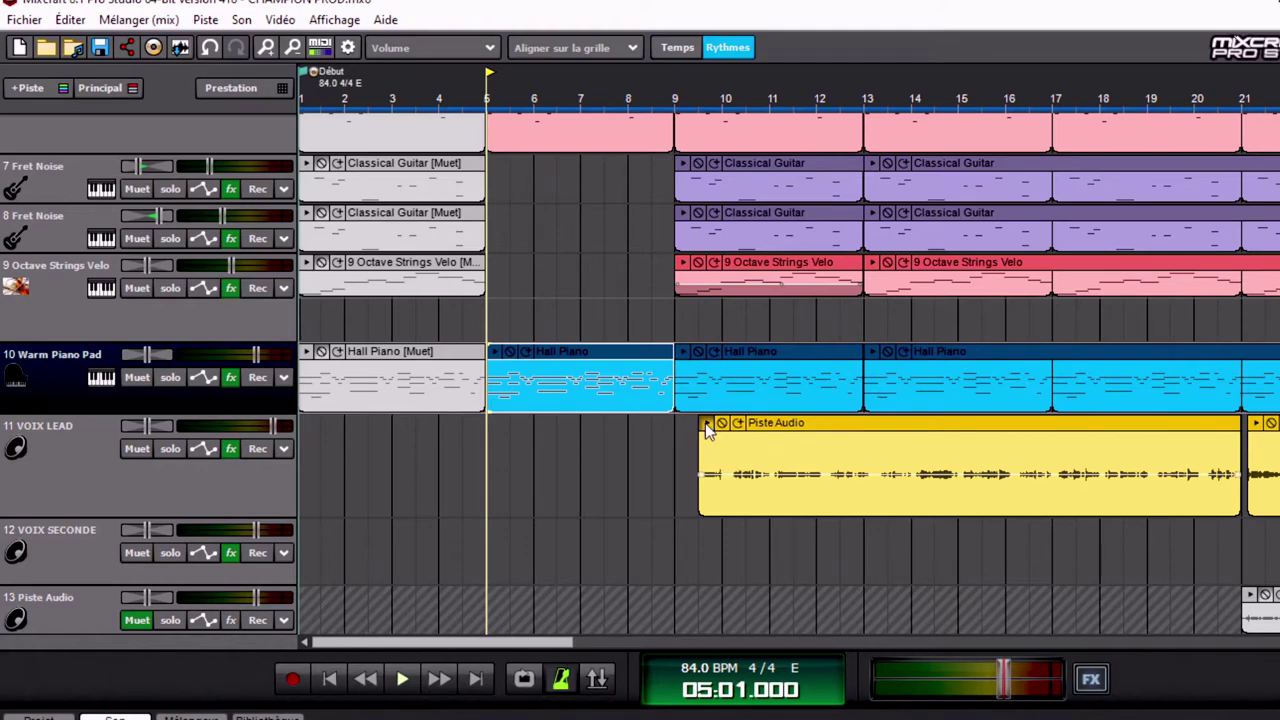
click(705, 423)
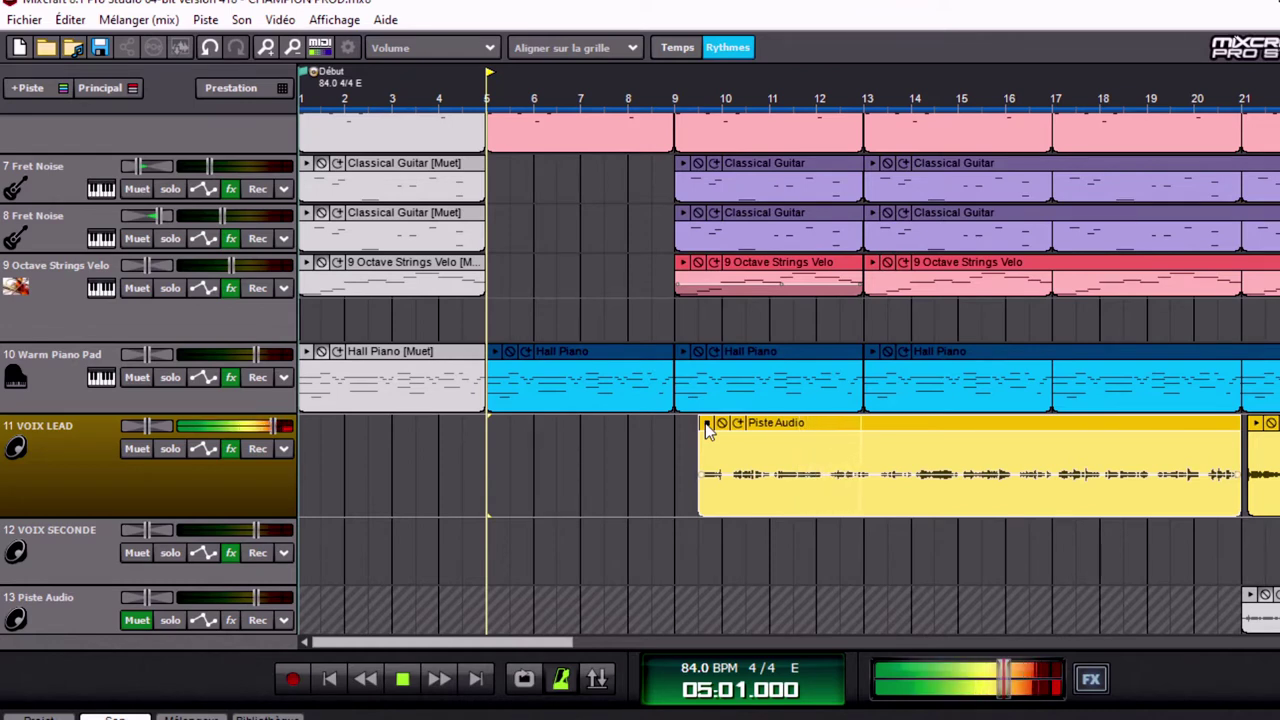
click(705, 423)
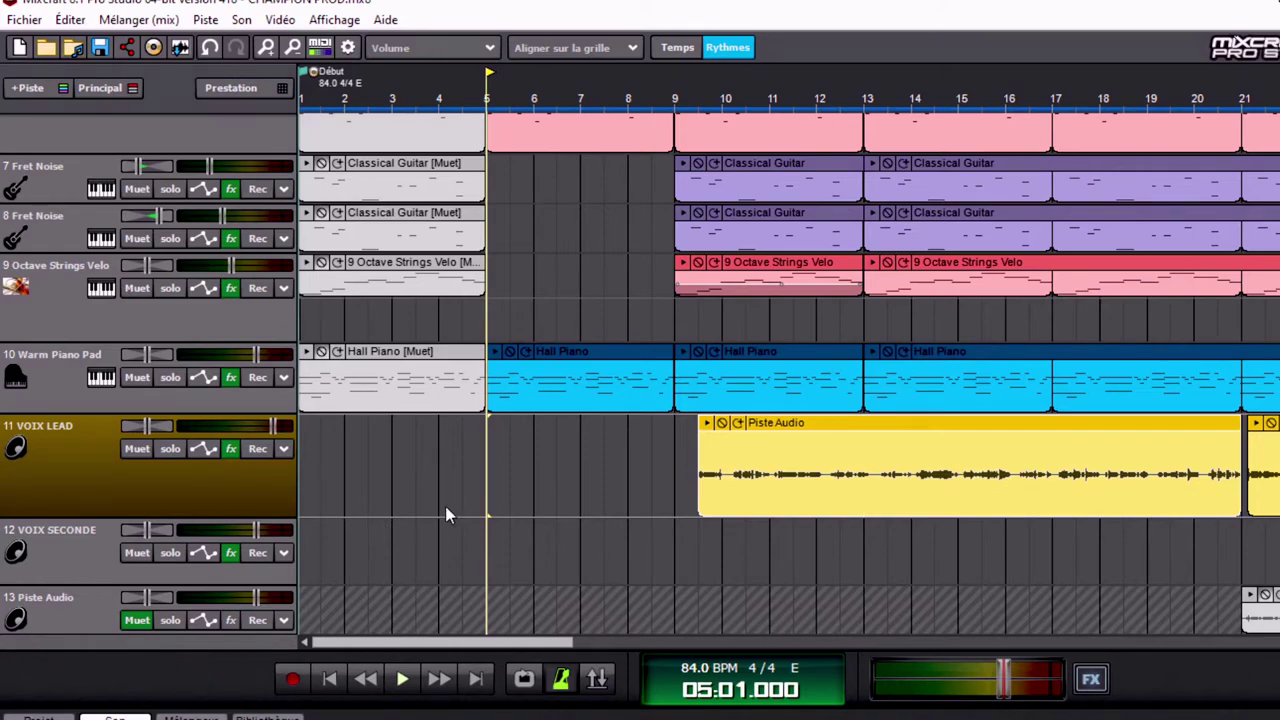
Step: Play the VOIX LEAD vocal with its effect windows open and move the Red 2 EQ window so all its controls show
scroll(447, 506, up, 1)
scroll(447, 506, down, 3)
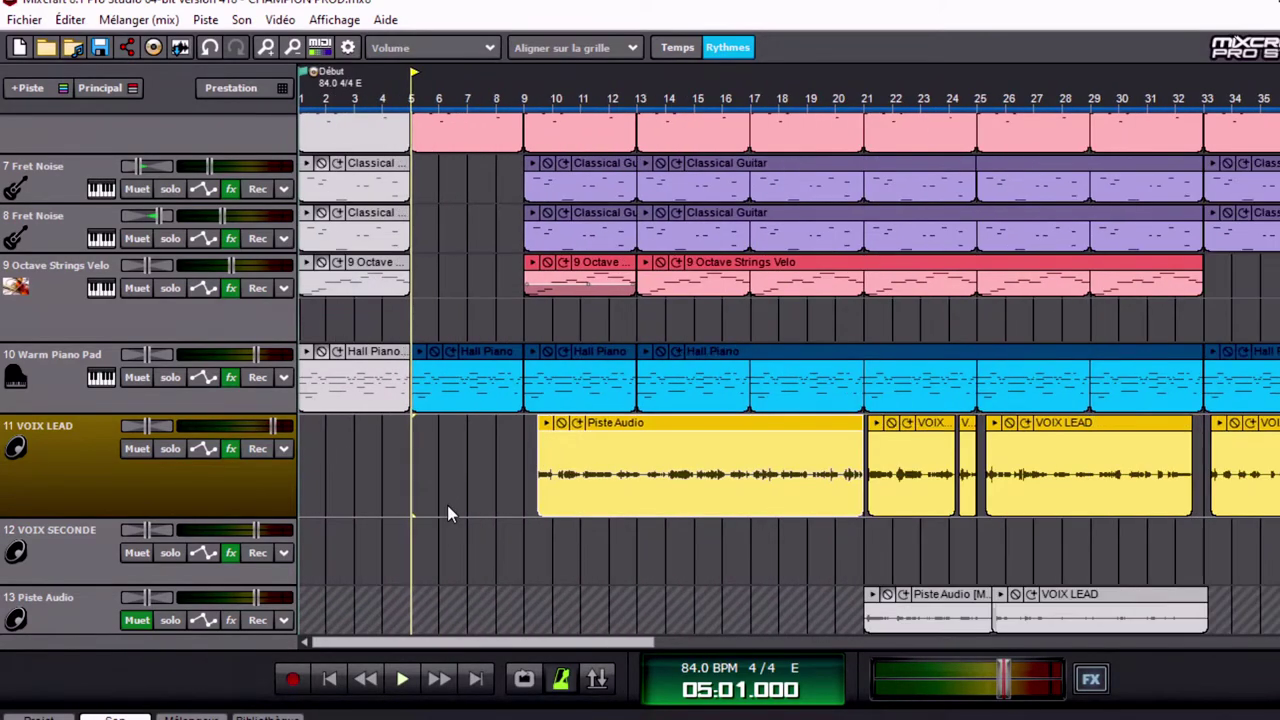
scroll(447, 505, down, 1)
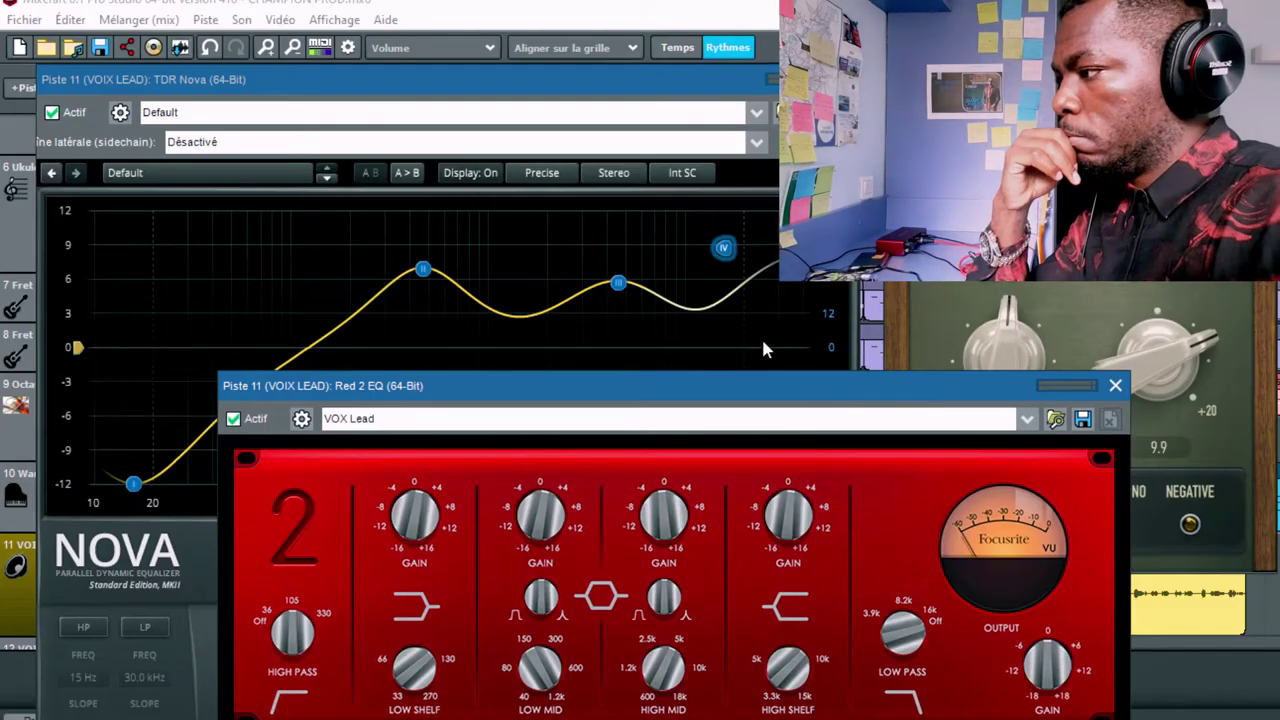
key(space)
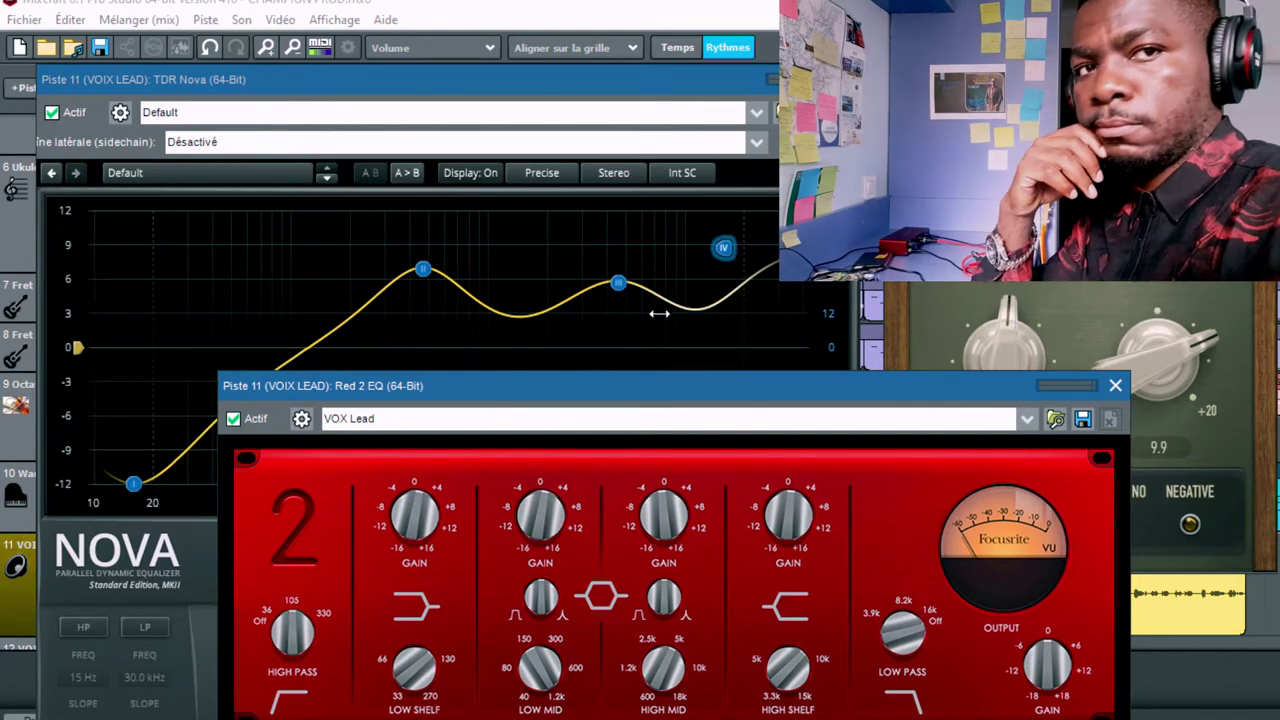
drag(711, 394, 443, 375)
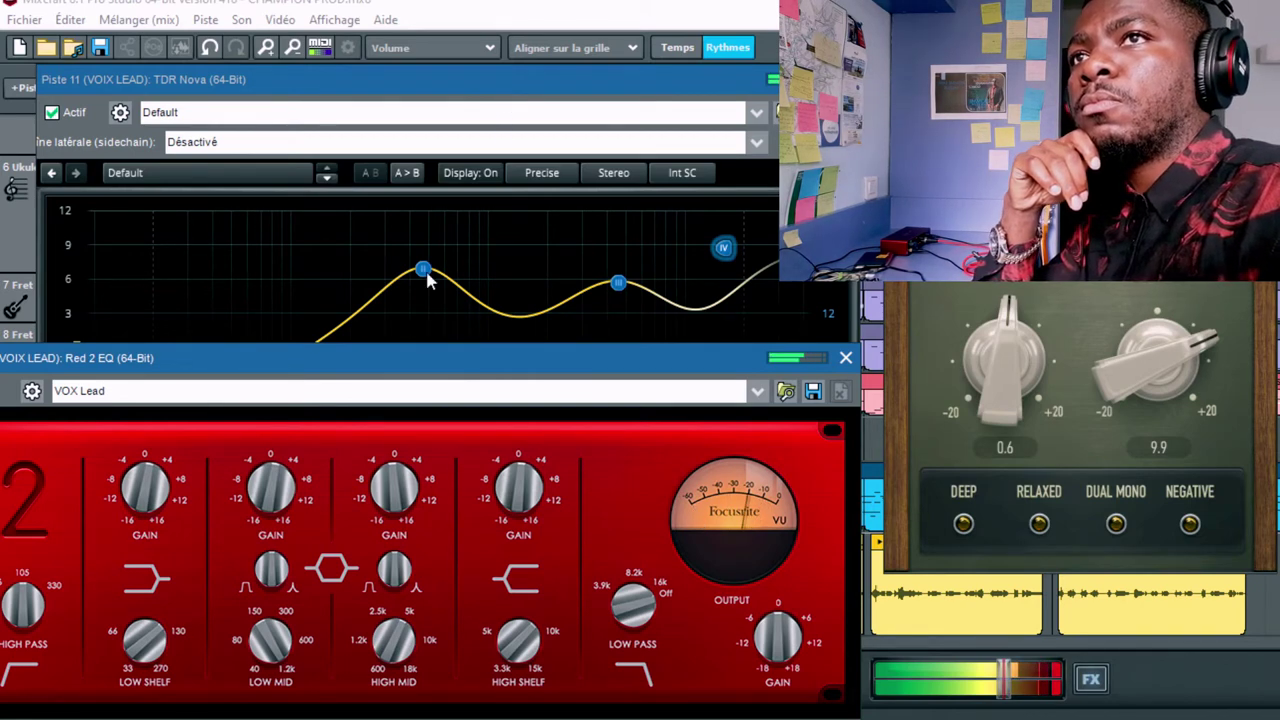
drag(424, 359, 541, 289)
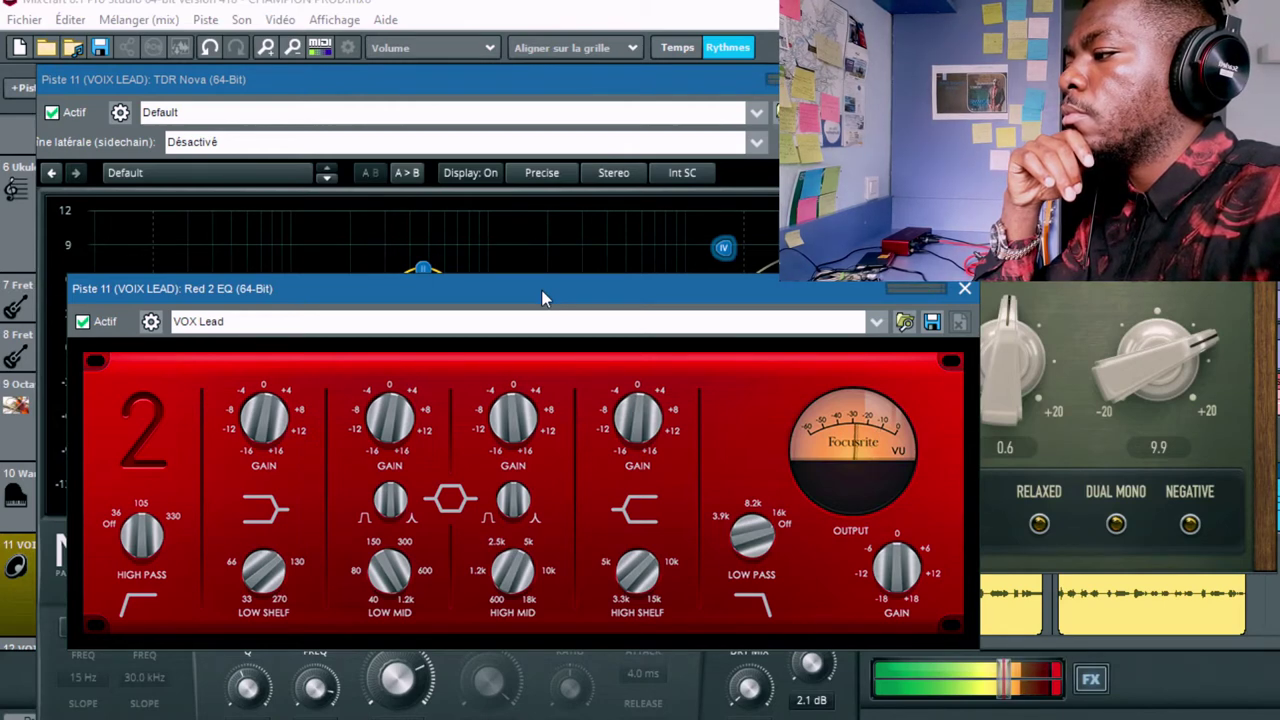
Step: Play the full mix and move the VOIX LEAD effects list window clear of the upper tracks
key(space)
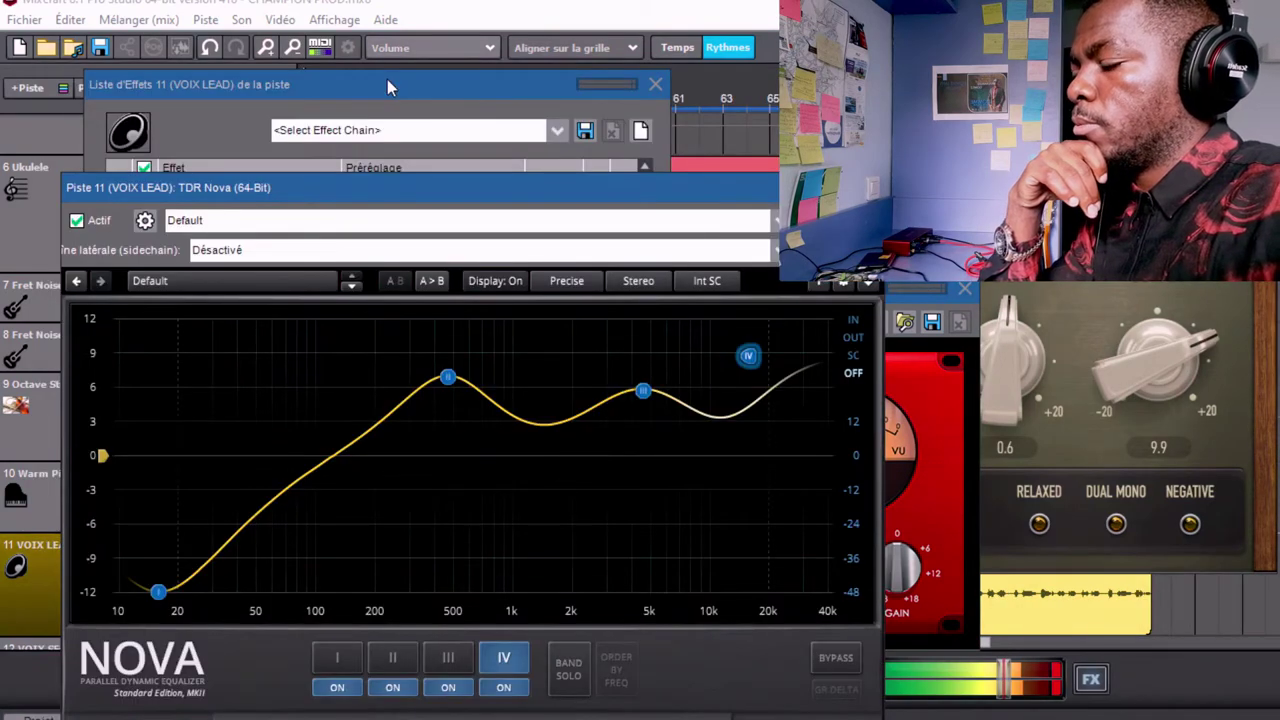
drag(387, 79, 368, 156)
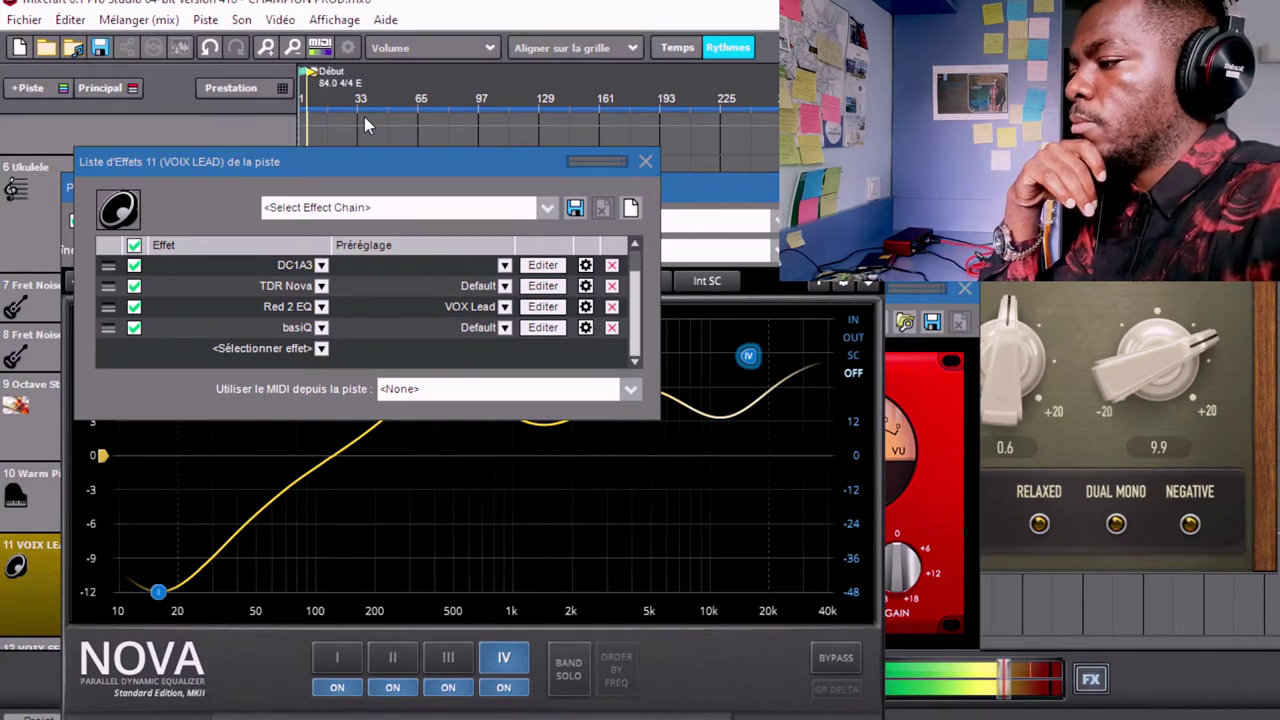
key(space)
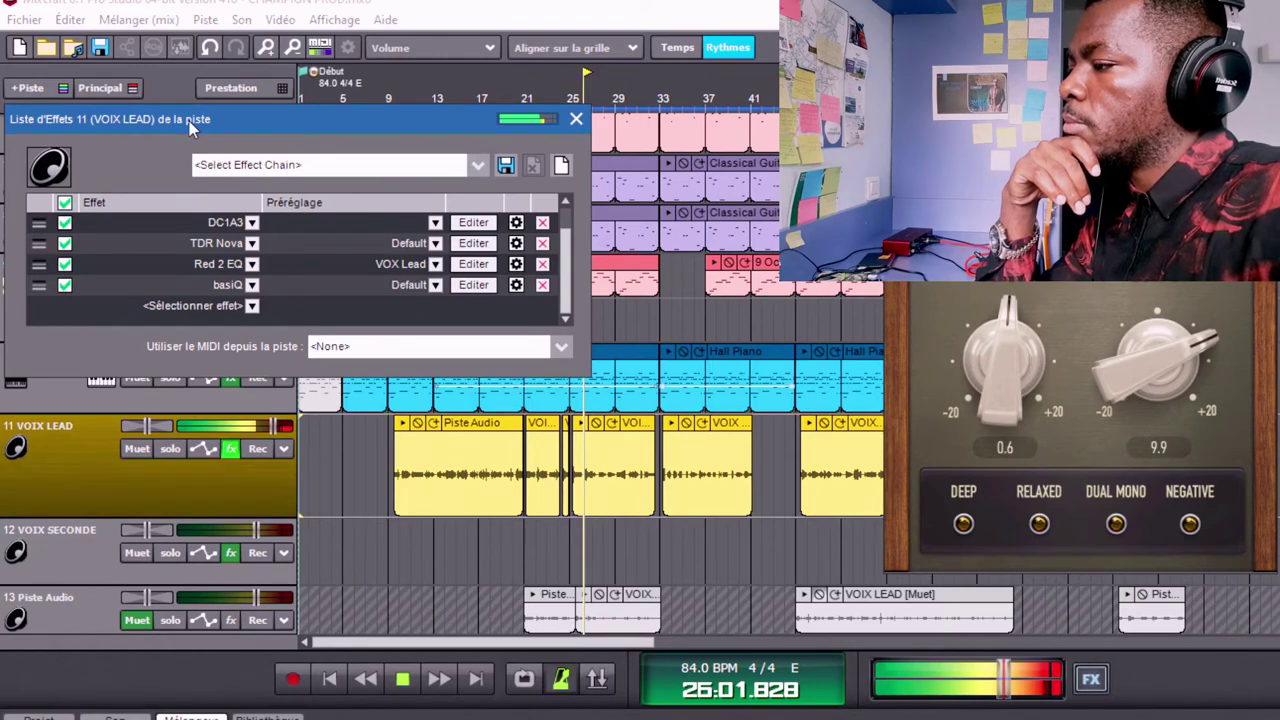
drag(190, 126, 168, 421)
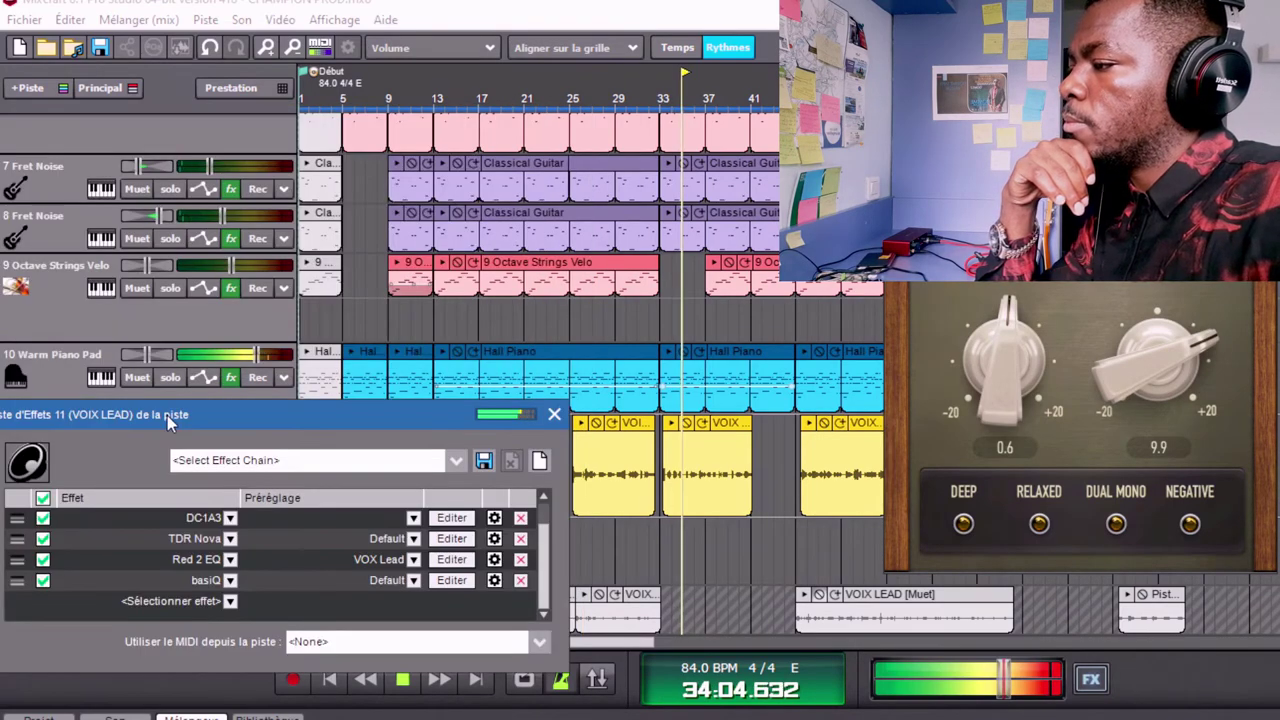